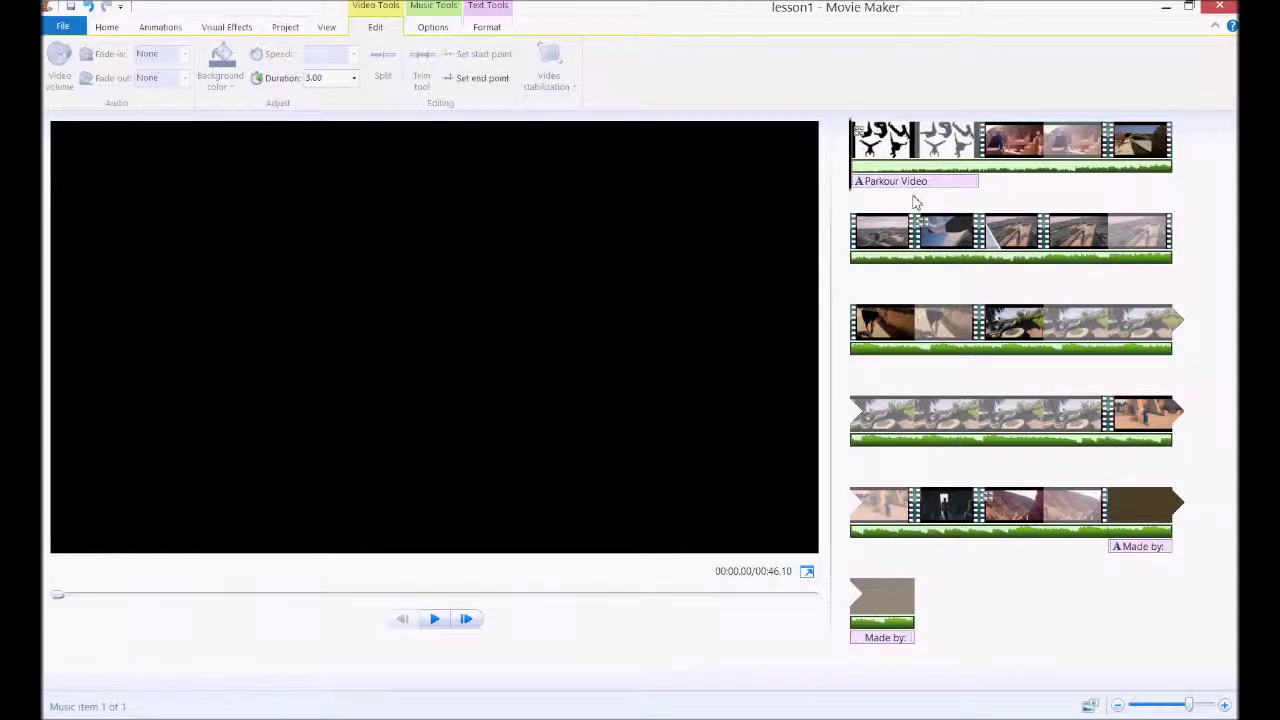
click(918, 152)
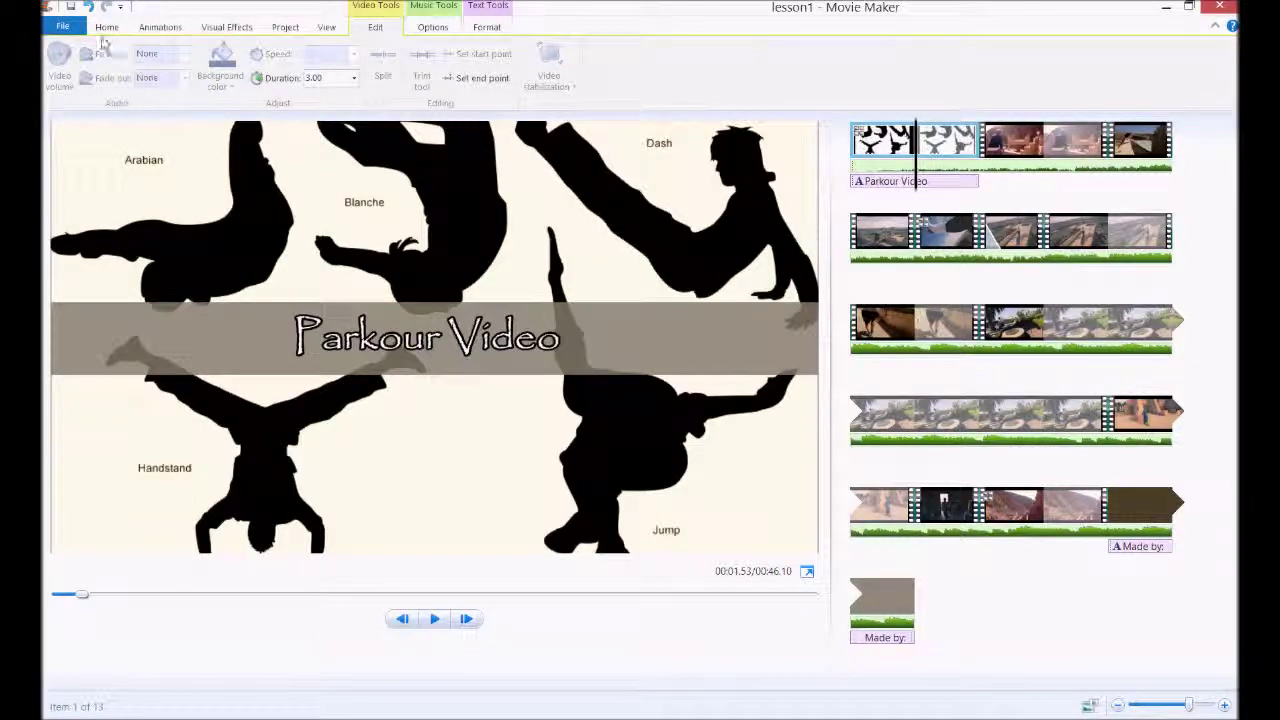
click(66, 25)
click(113, 160)
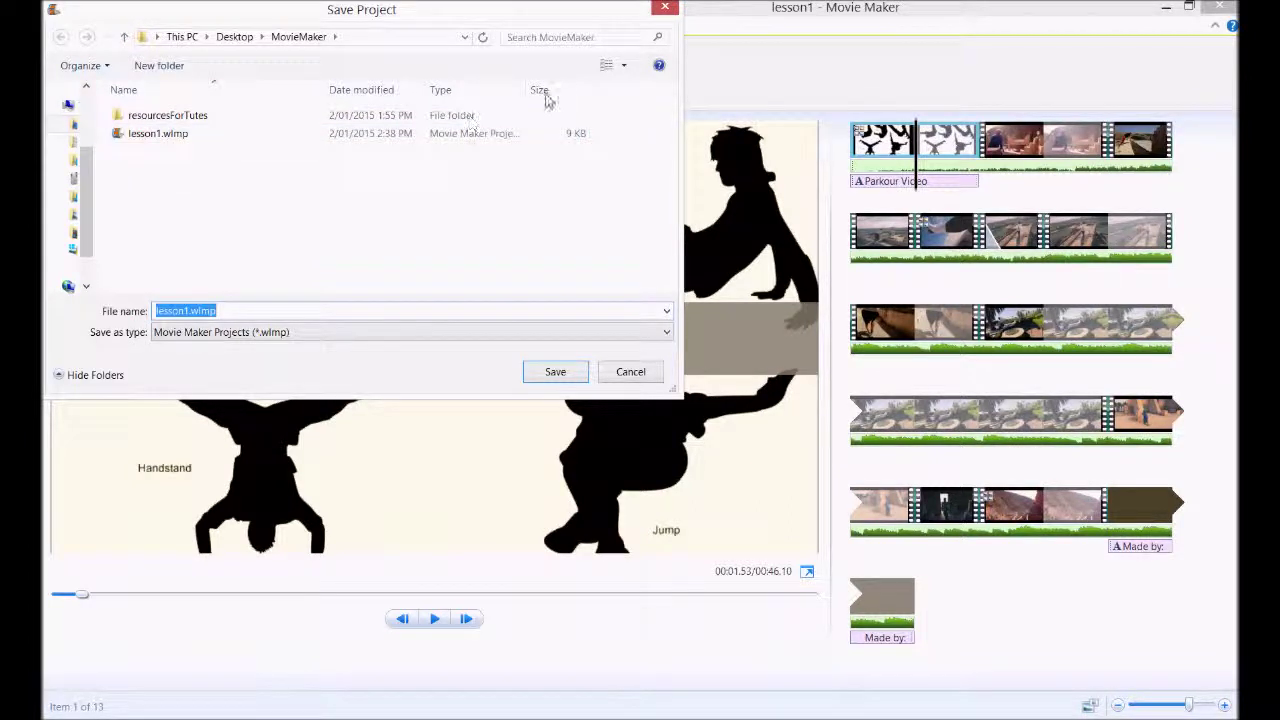
drag(524, 89, 590, 90)
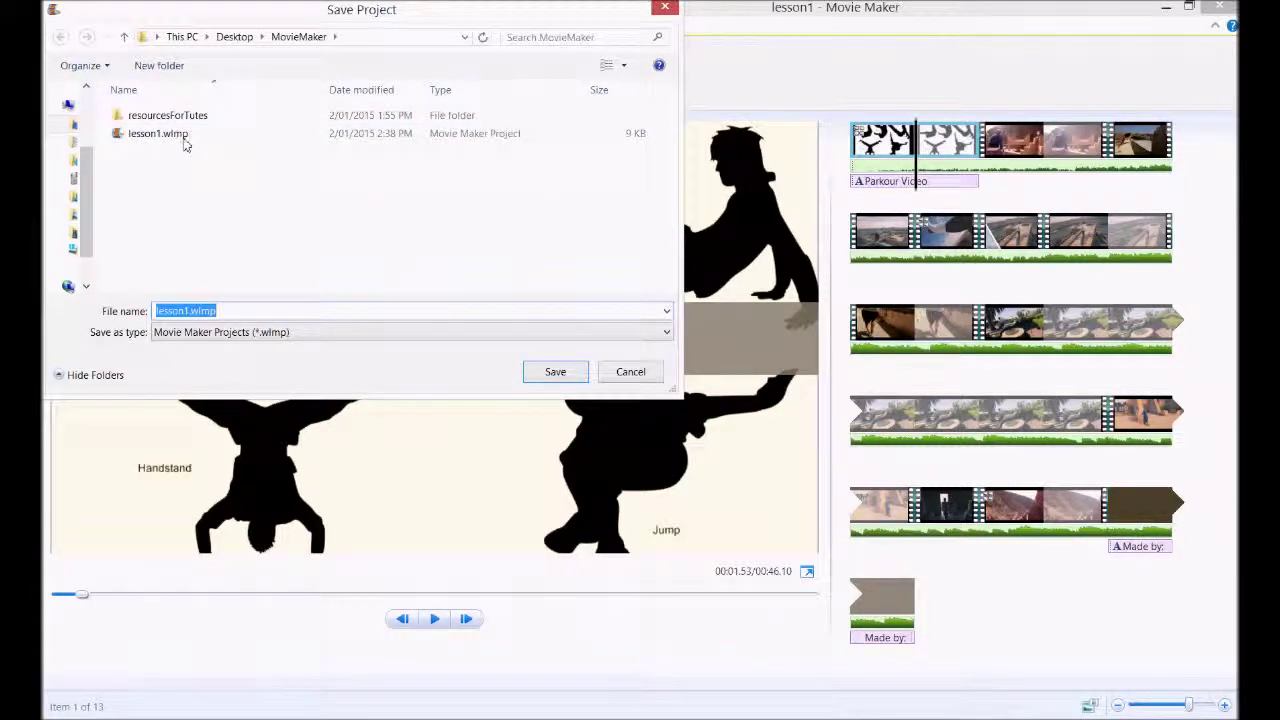
click(619, 377)
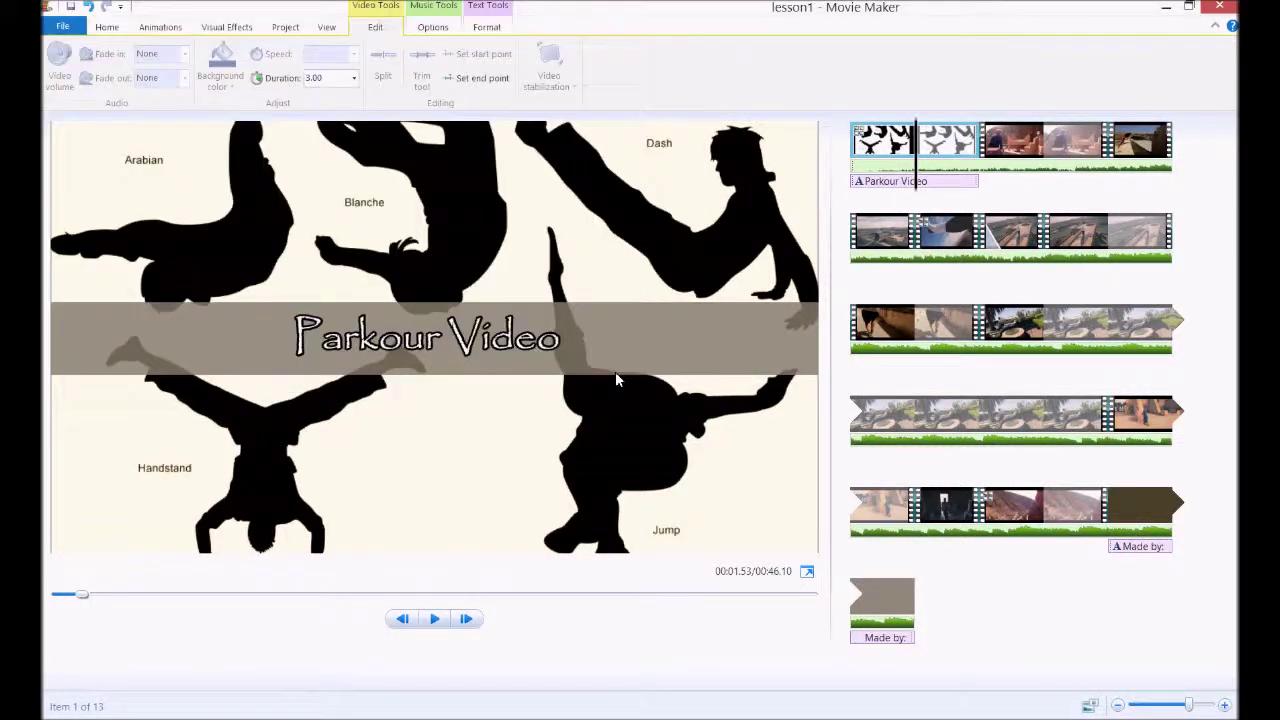
click(61, 27)
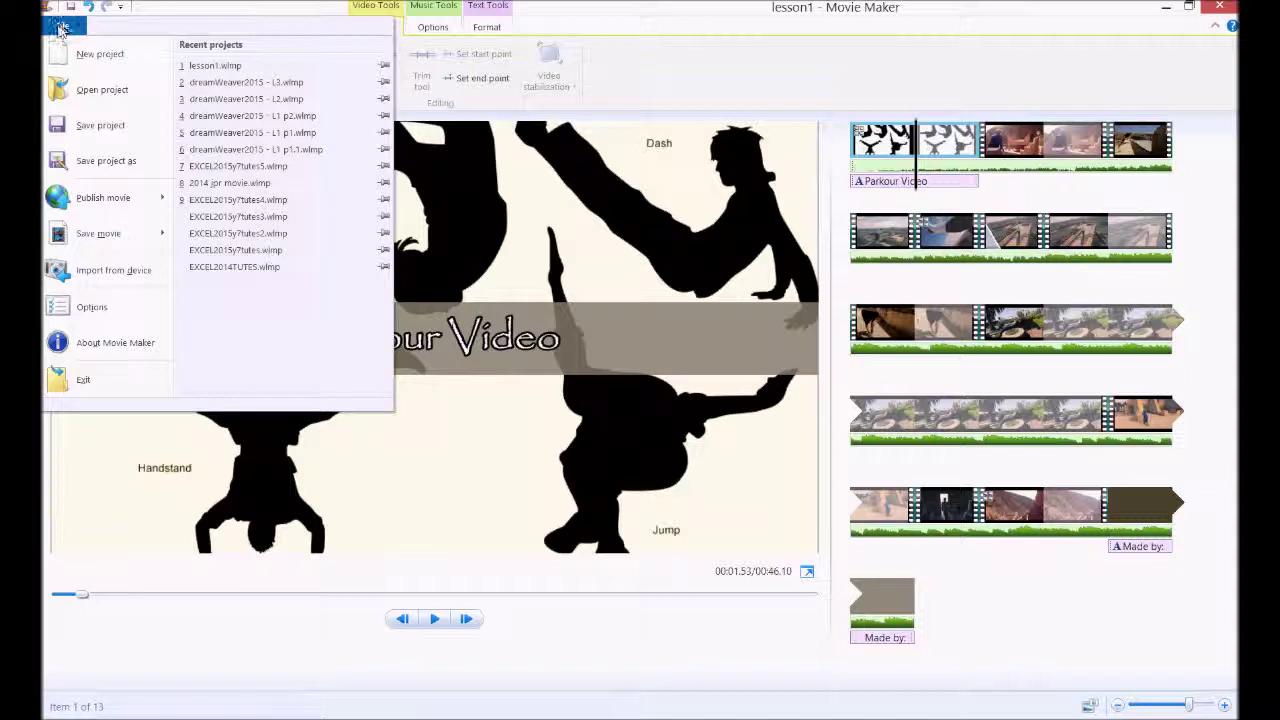
mouse_move(140, 250)
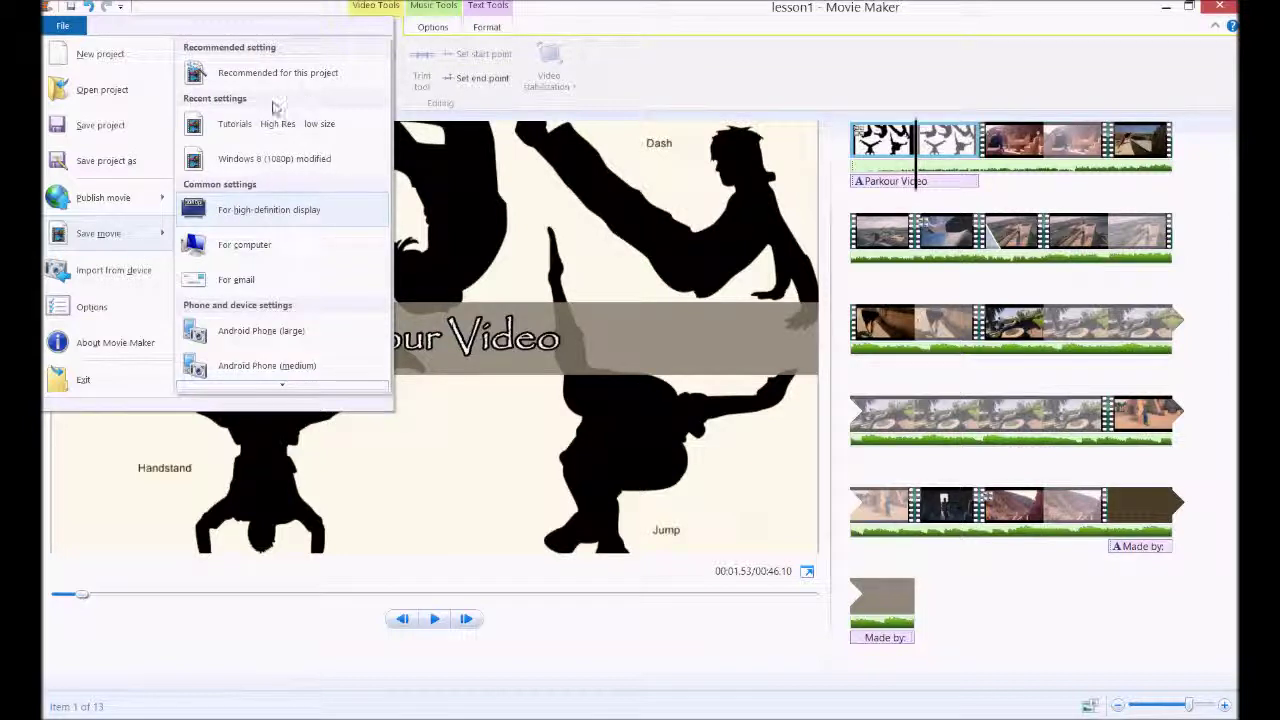
scroll(290, 280, down, 4)
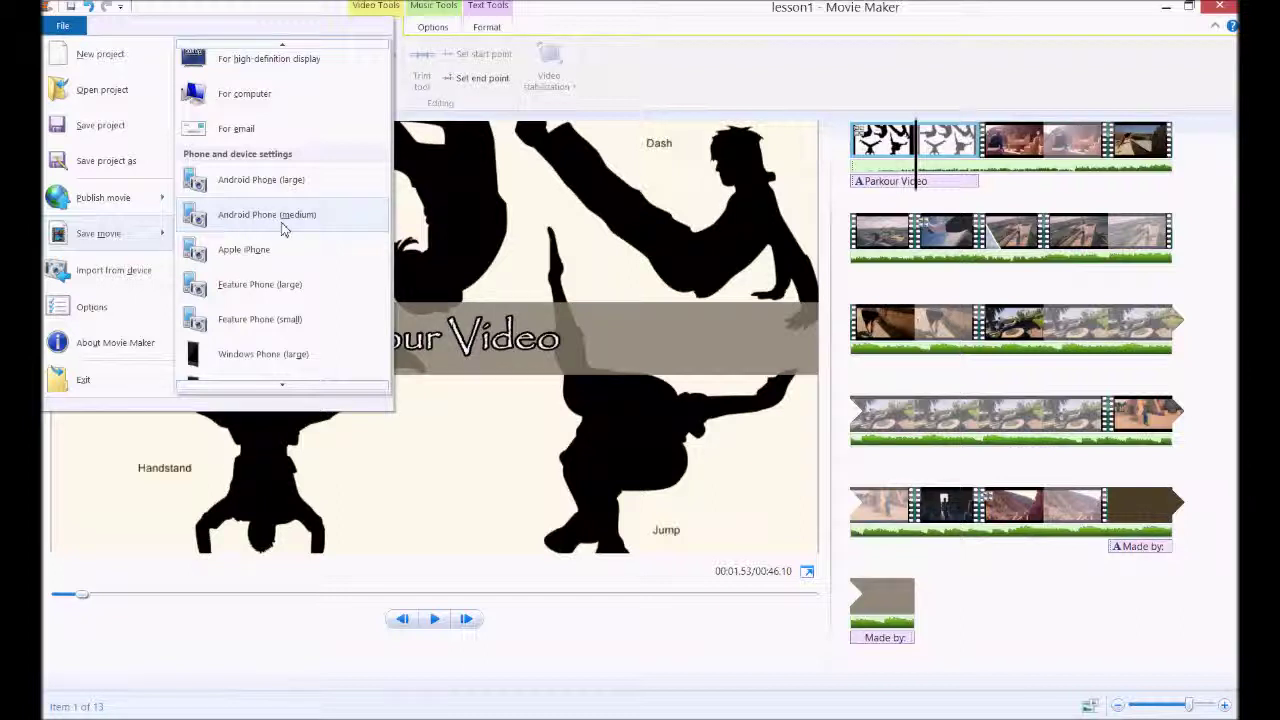
mouse_move(295, 190)
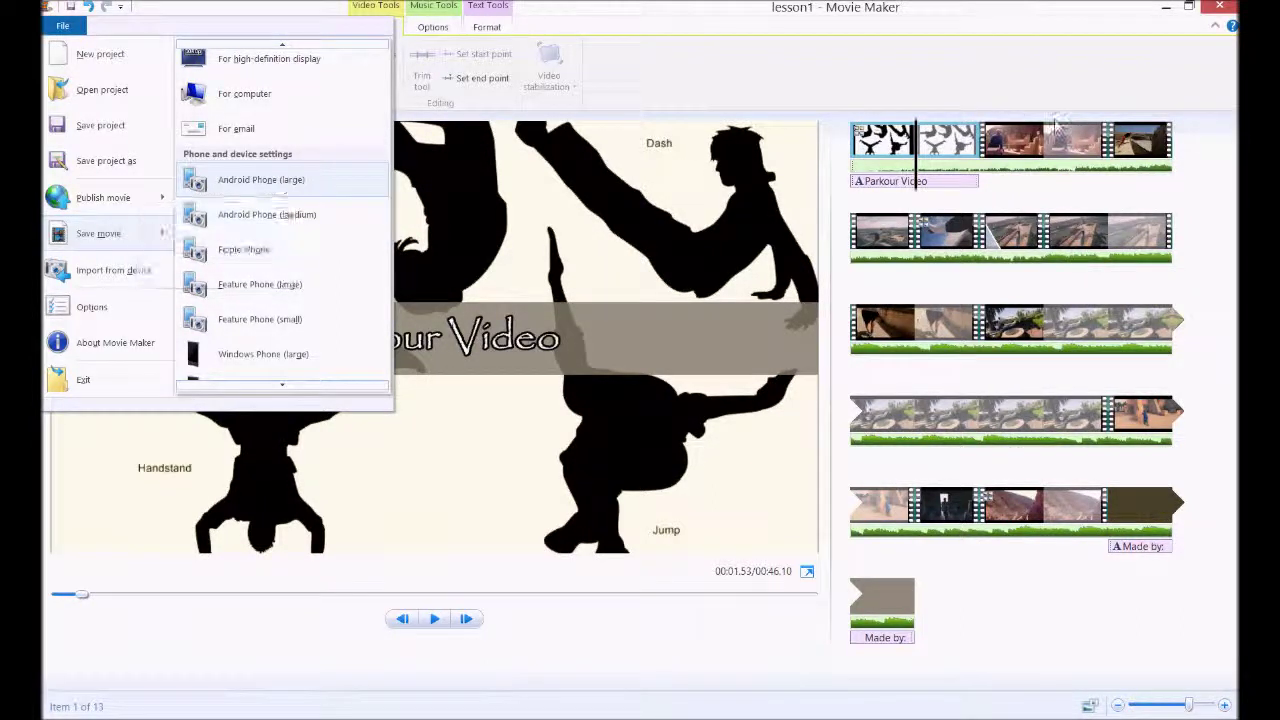
Switch to the resourcesForTutes folder in File Explorer and check the frame size and bit rate in OpenJump.wmv's detailed properties
key(alt+Tab)
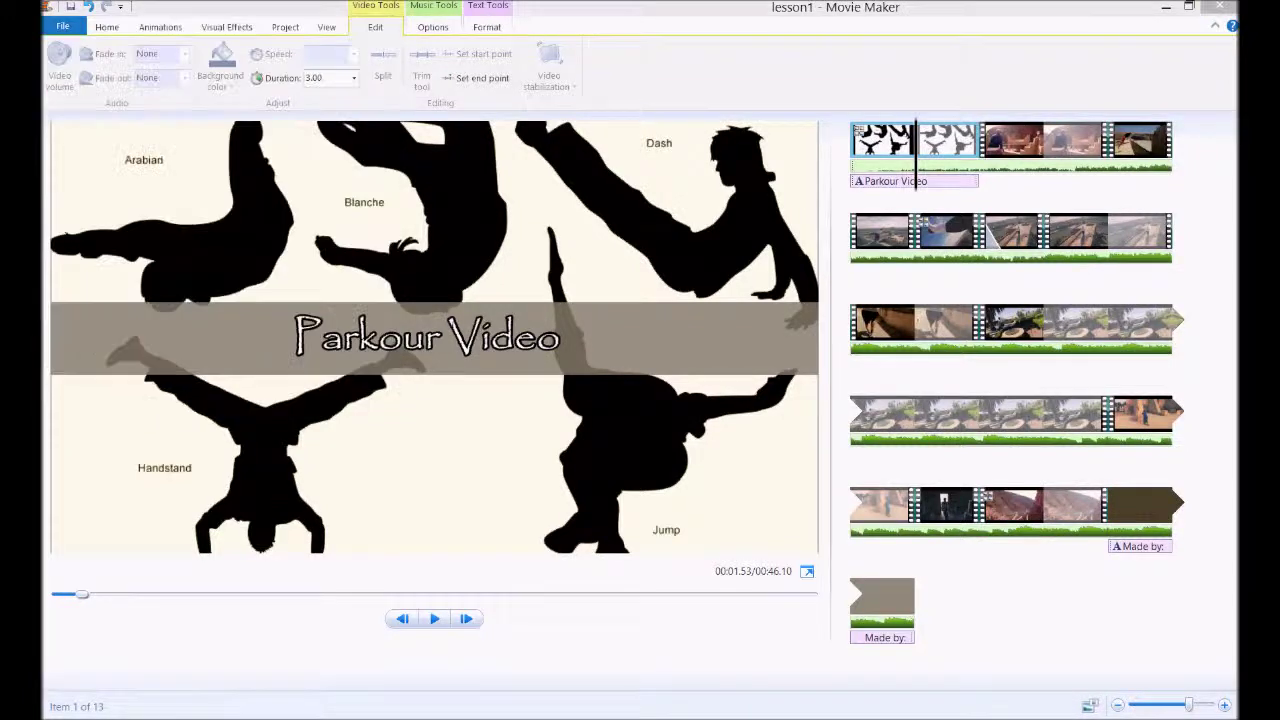
click(480, 448)
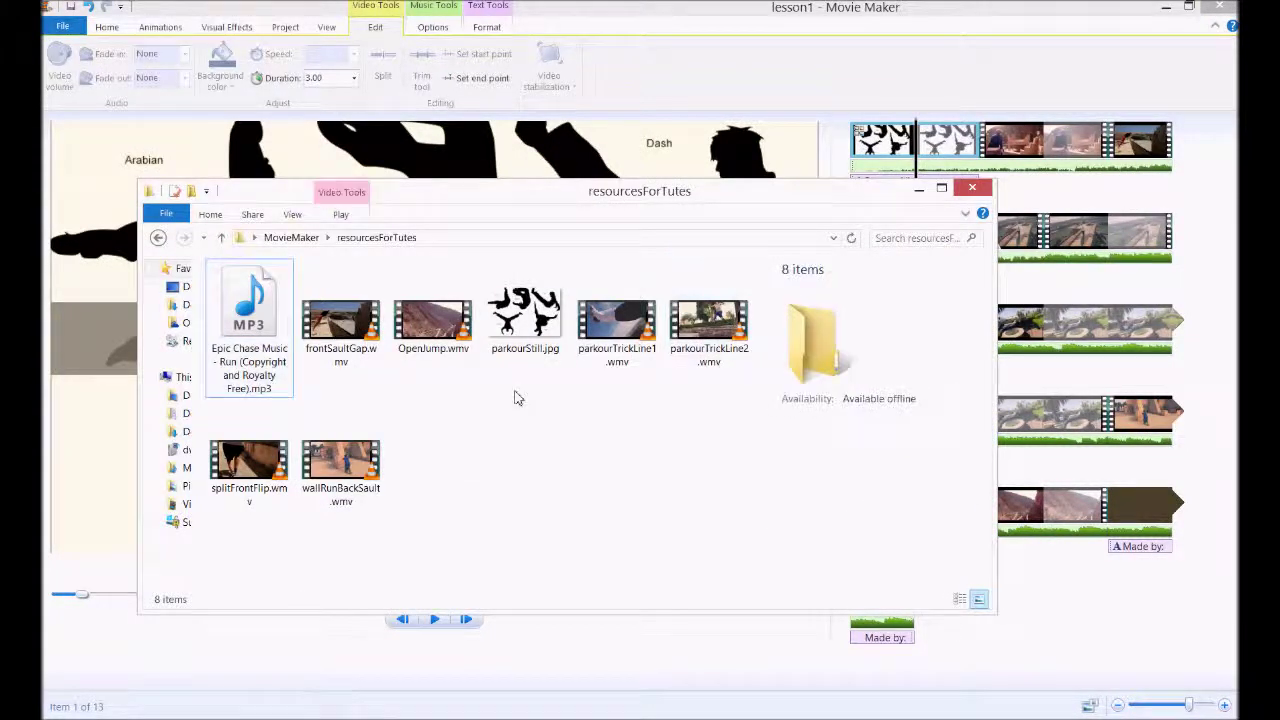
click(410, 345)
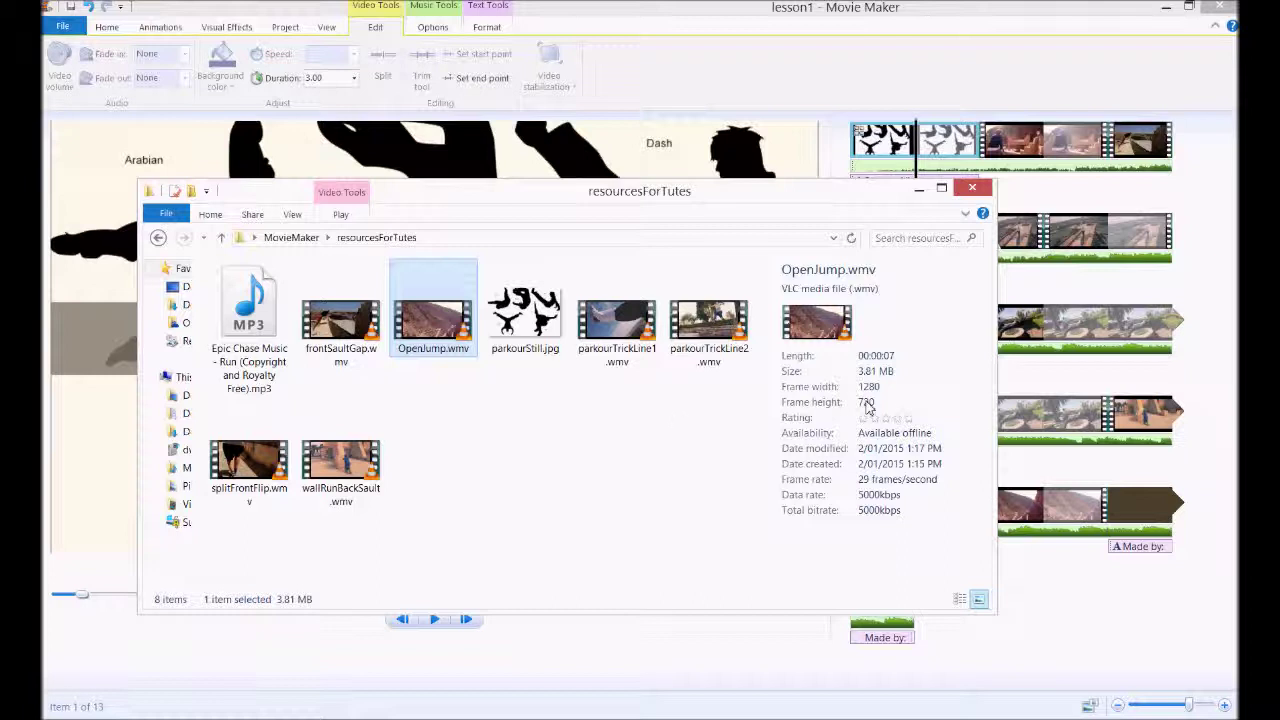
right_click(432, 333)
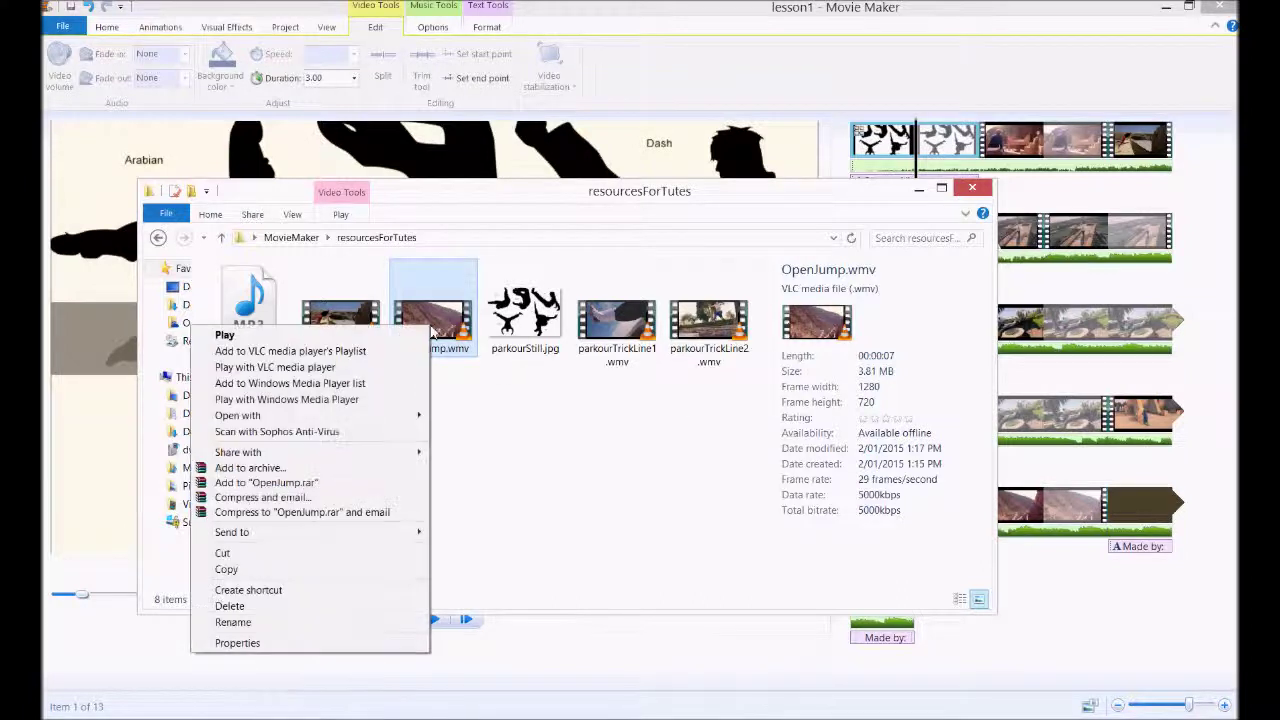
click(240, 643)
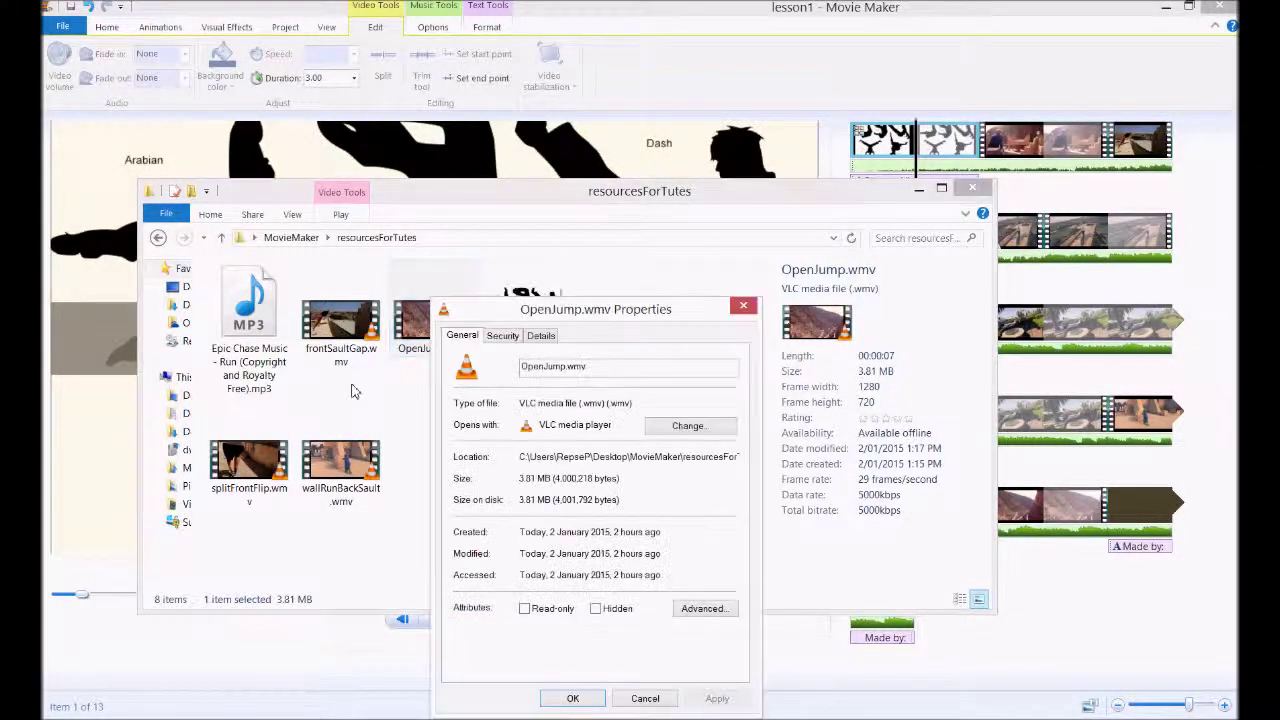
drag(562, 309, 499, 216)
click(478, 241)
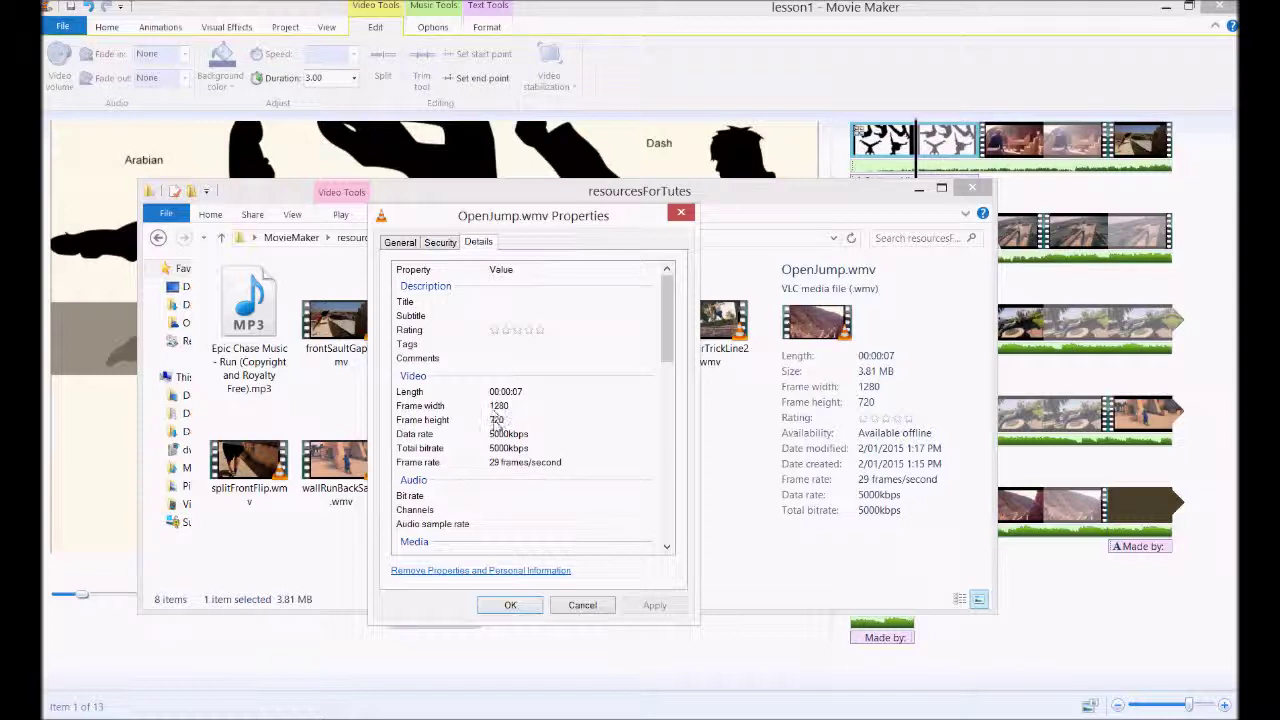
click(582, 605)
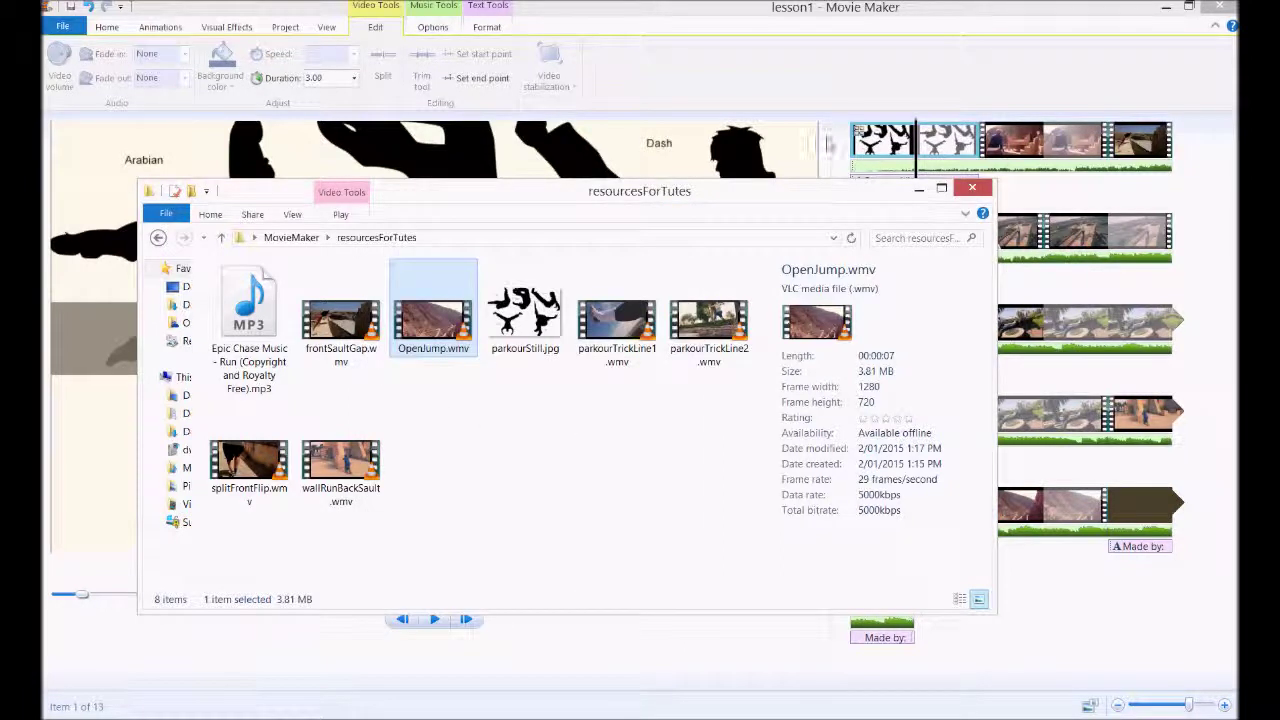
click(918, 188)
Start creating a new custom setting for saving the movie in Movie Maker
click(60, 26)
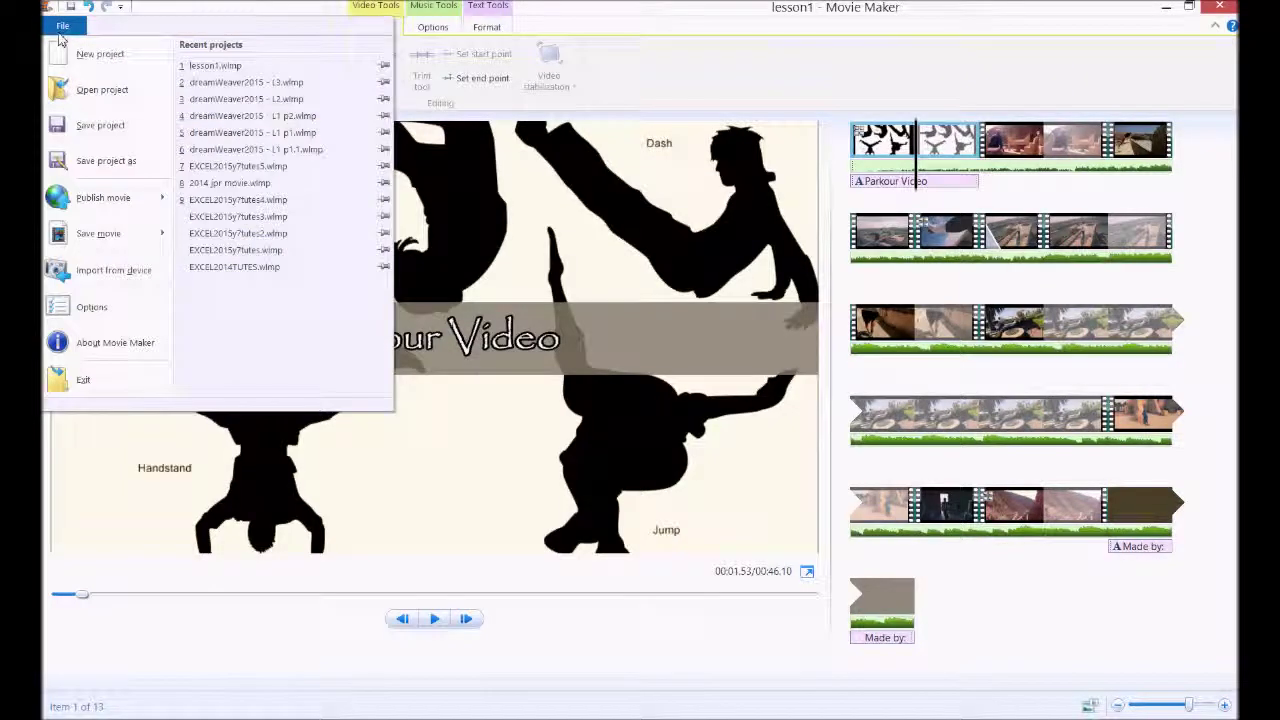
mouse_move(128, 245)
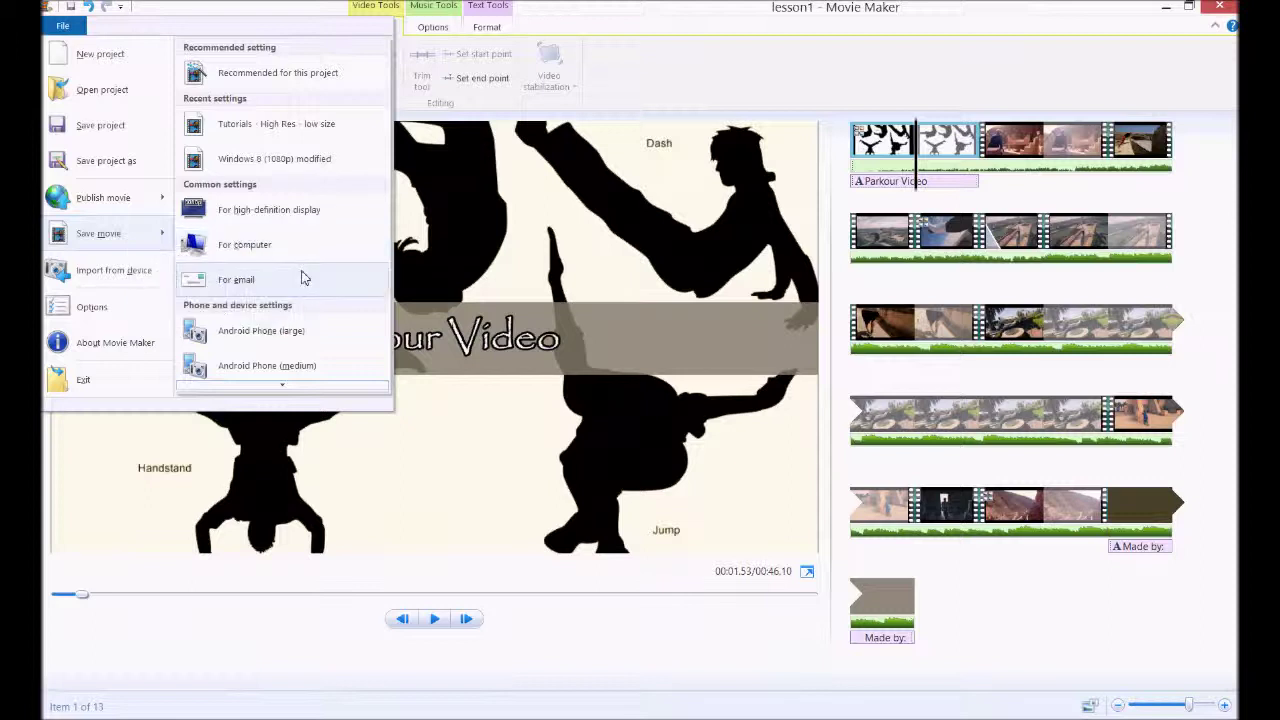
scroll(305, 285, down, 5)
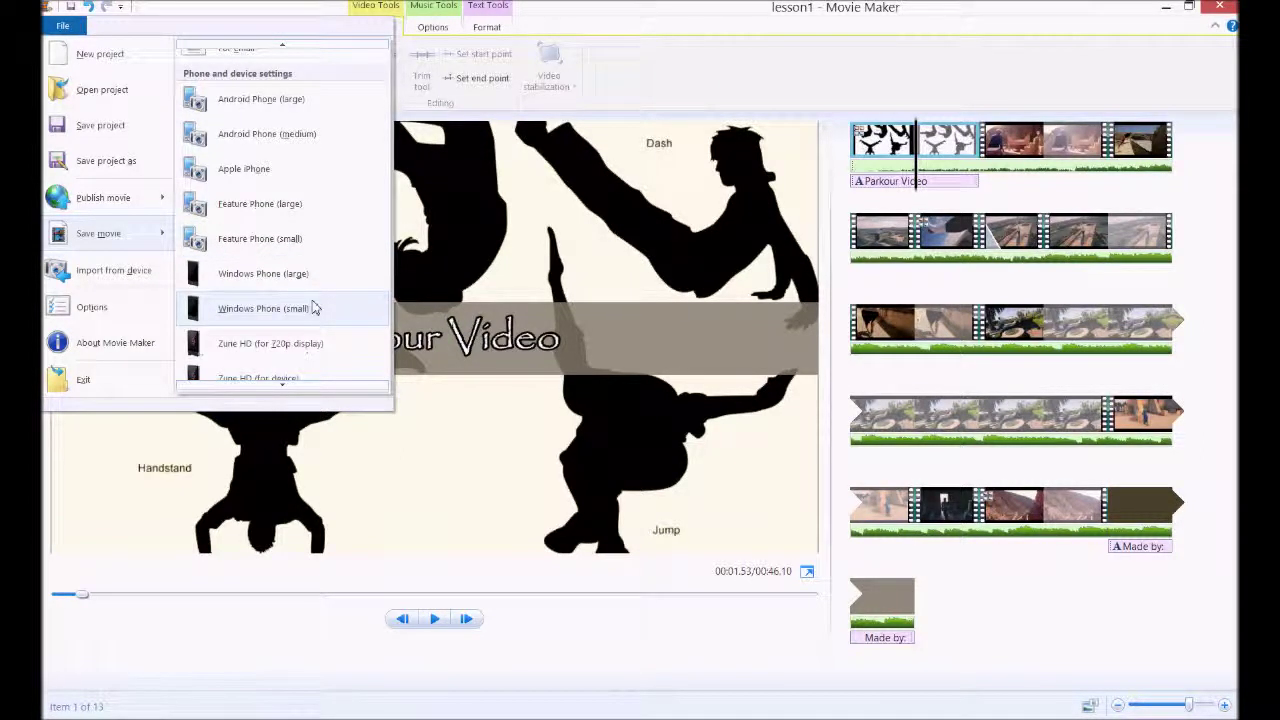
scroll(290, 390, down, 5)
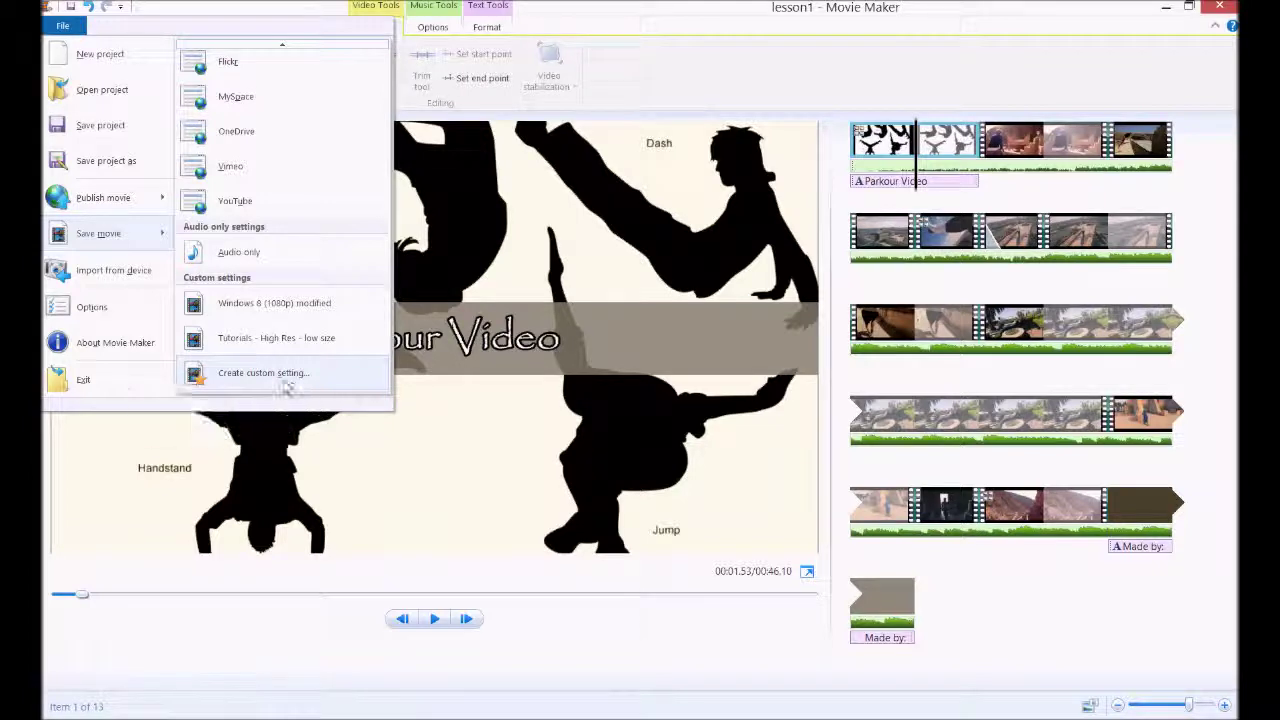
click(258, 376)
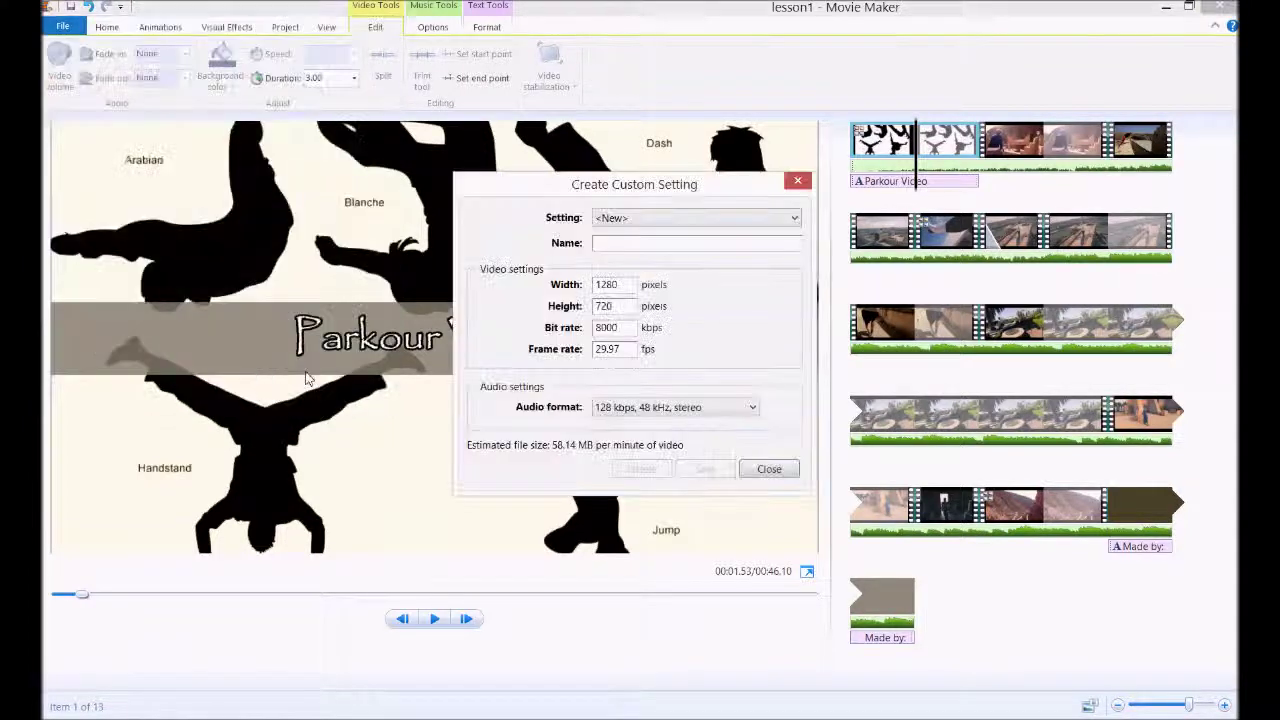
drag(669, 186, 398, 148)
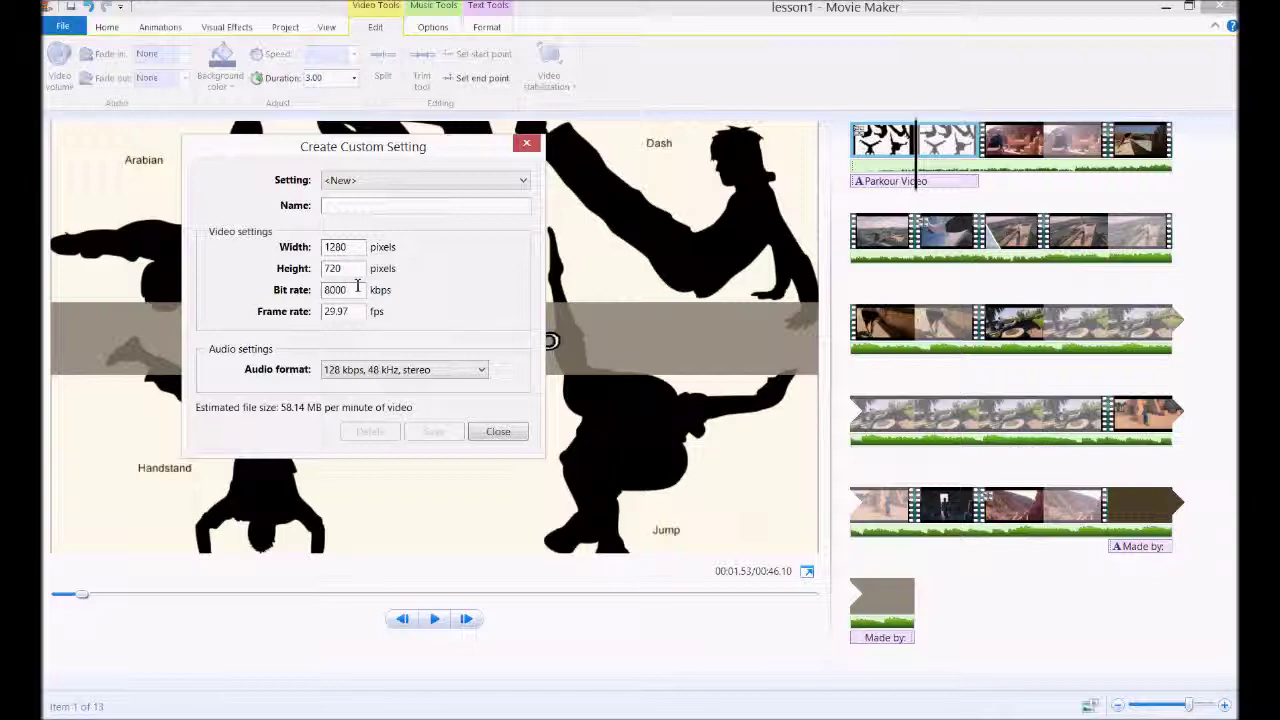
Set the video bit rate of the new custom setting to 4000 kbps
key(BackSpace)
key(BackSpace)
key(BackSpace)
key(BackSpace)
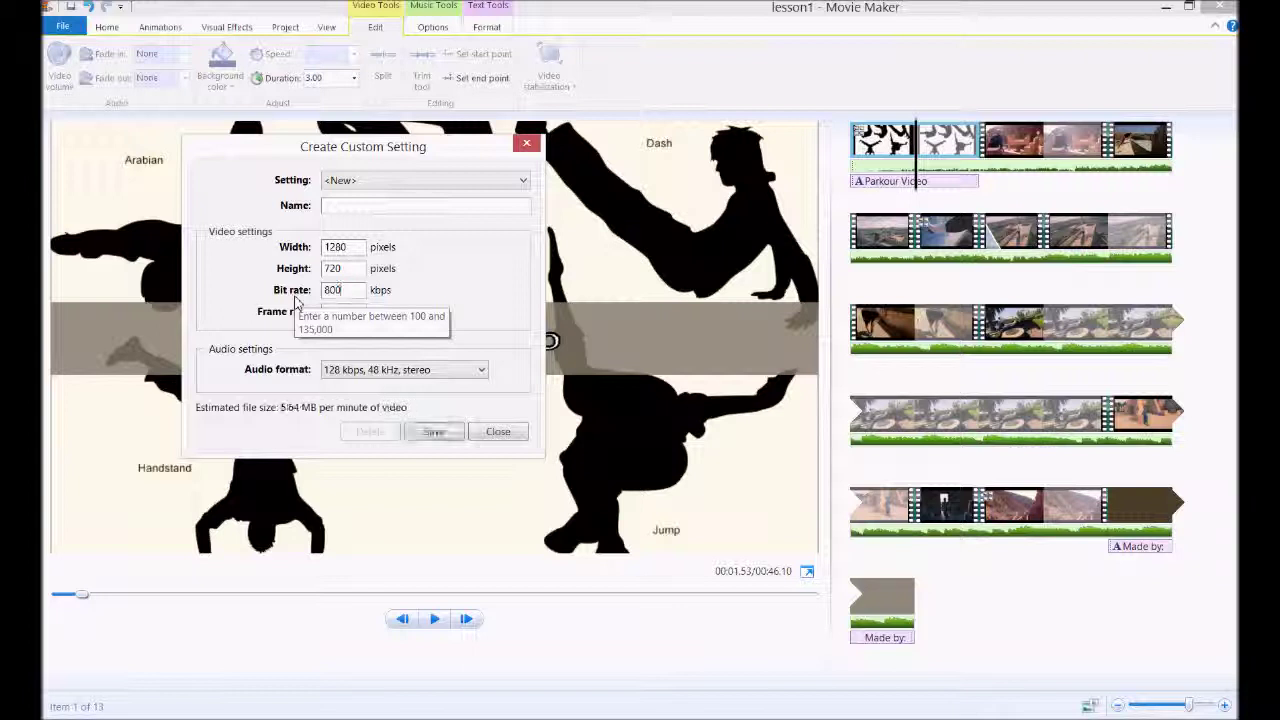
text(400)
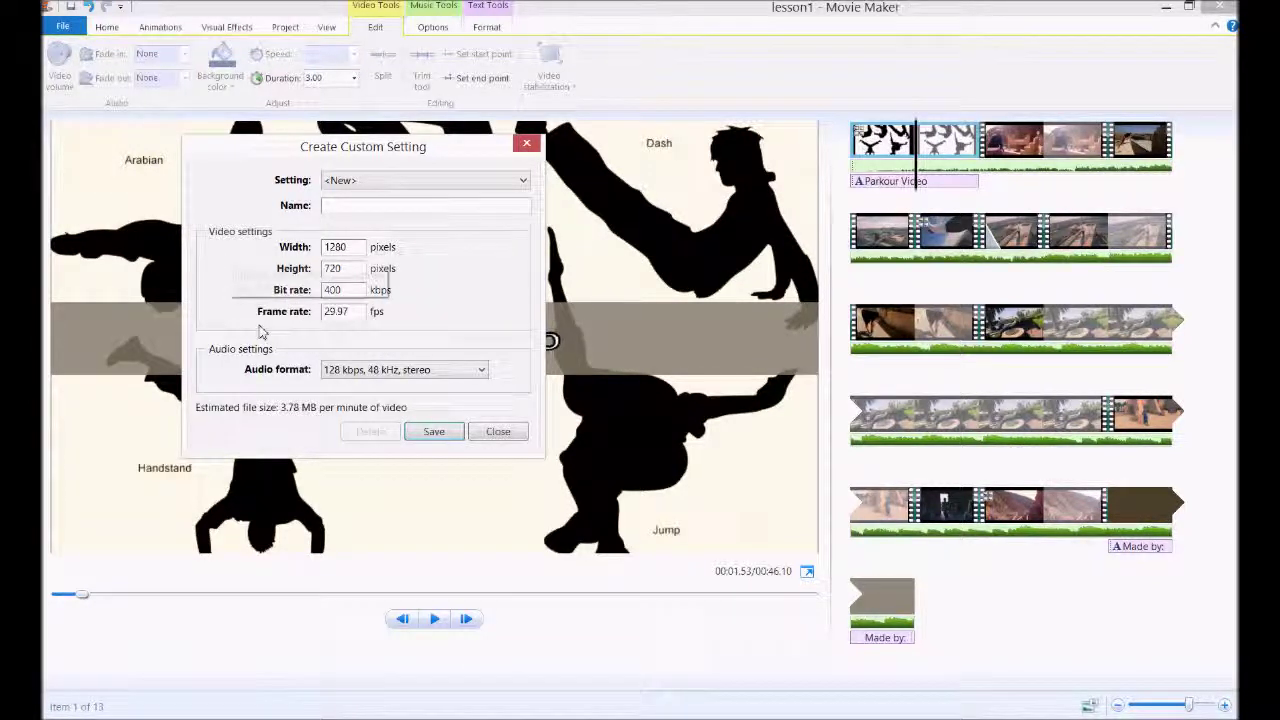
text(0)
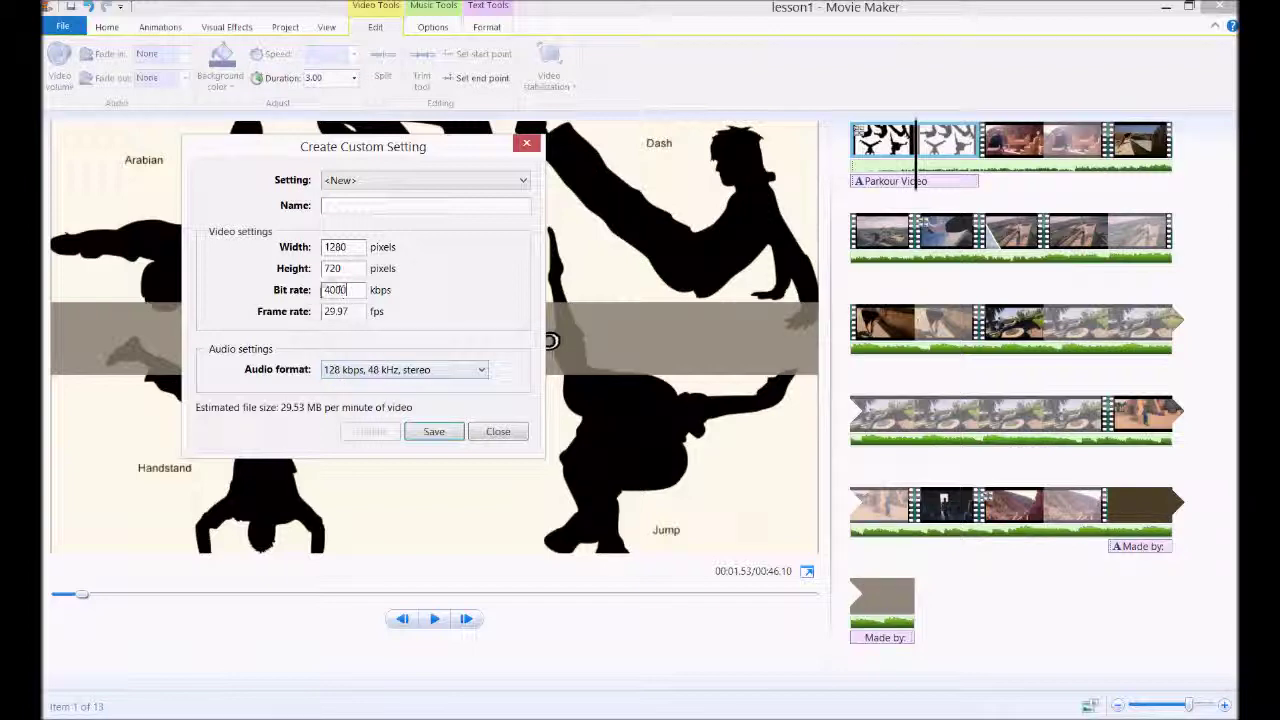
Try the 96 kbps, 48 kHz, stereo audio format and switch back to 128 kbps, 48 kHz, stereo
click(478, 372)
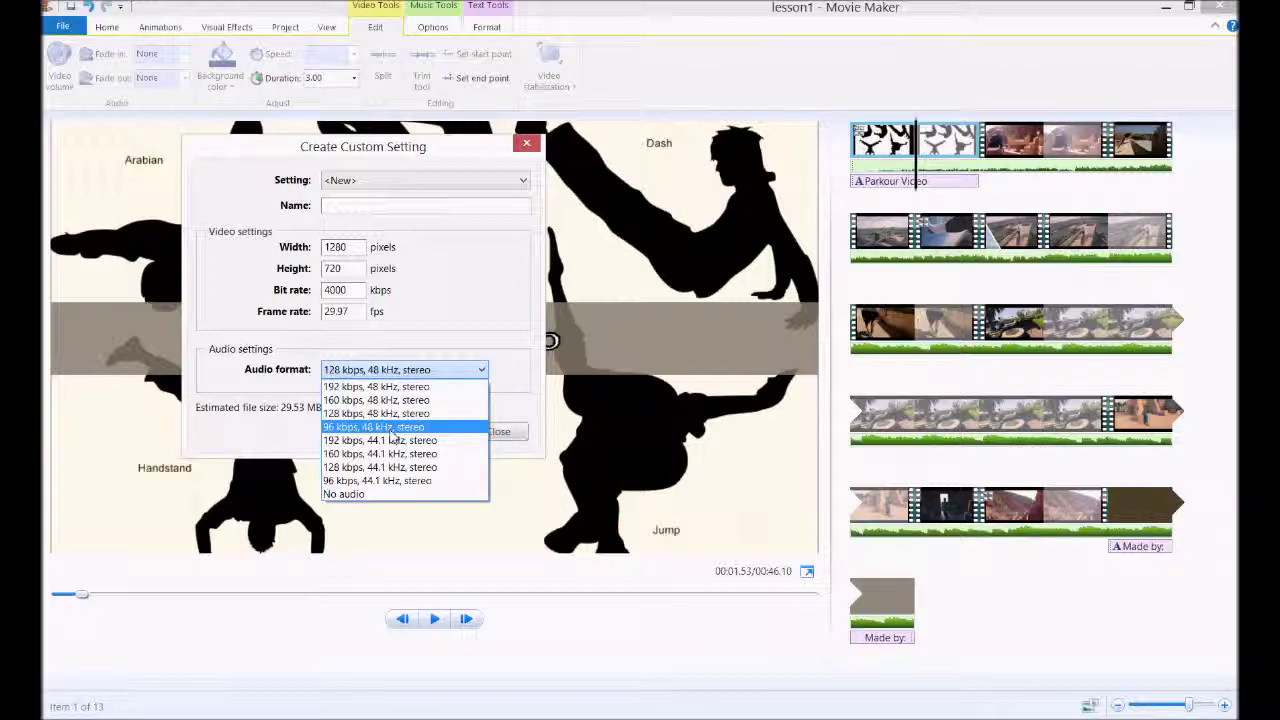
click(391, 428)
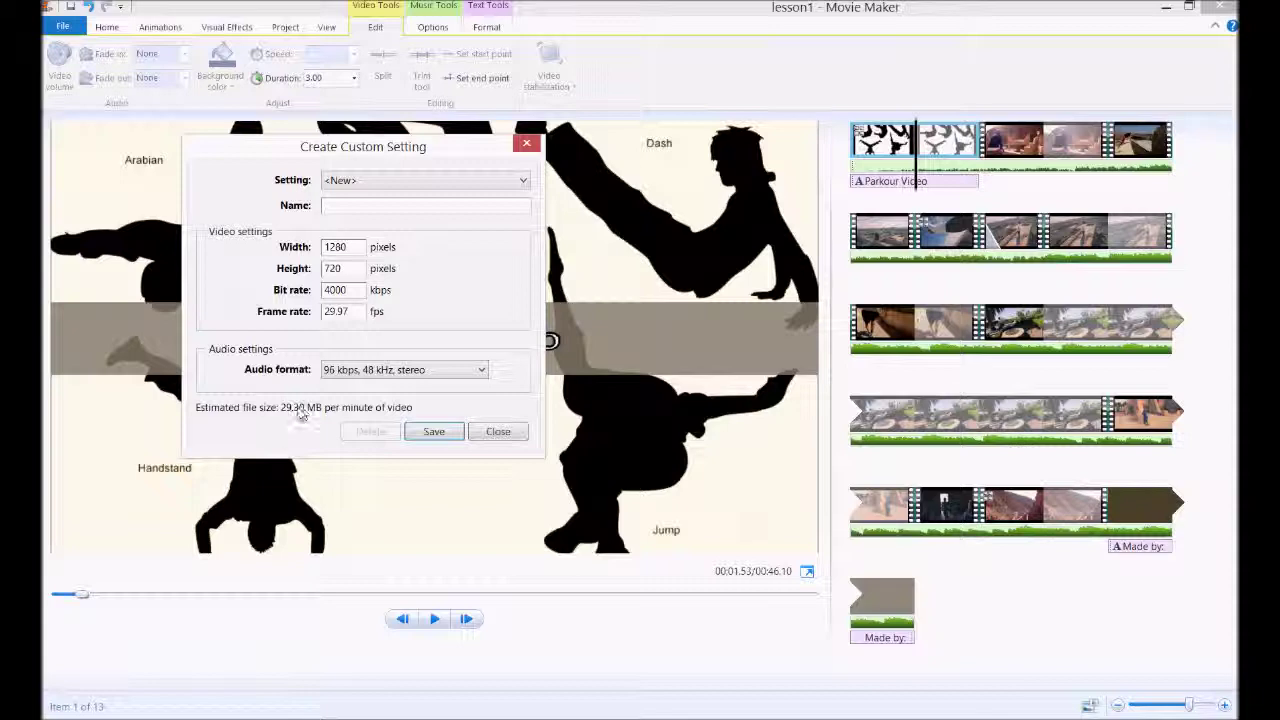
click(340, 377)
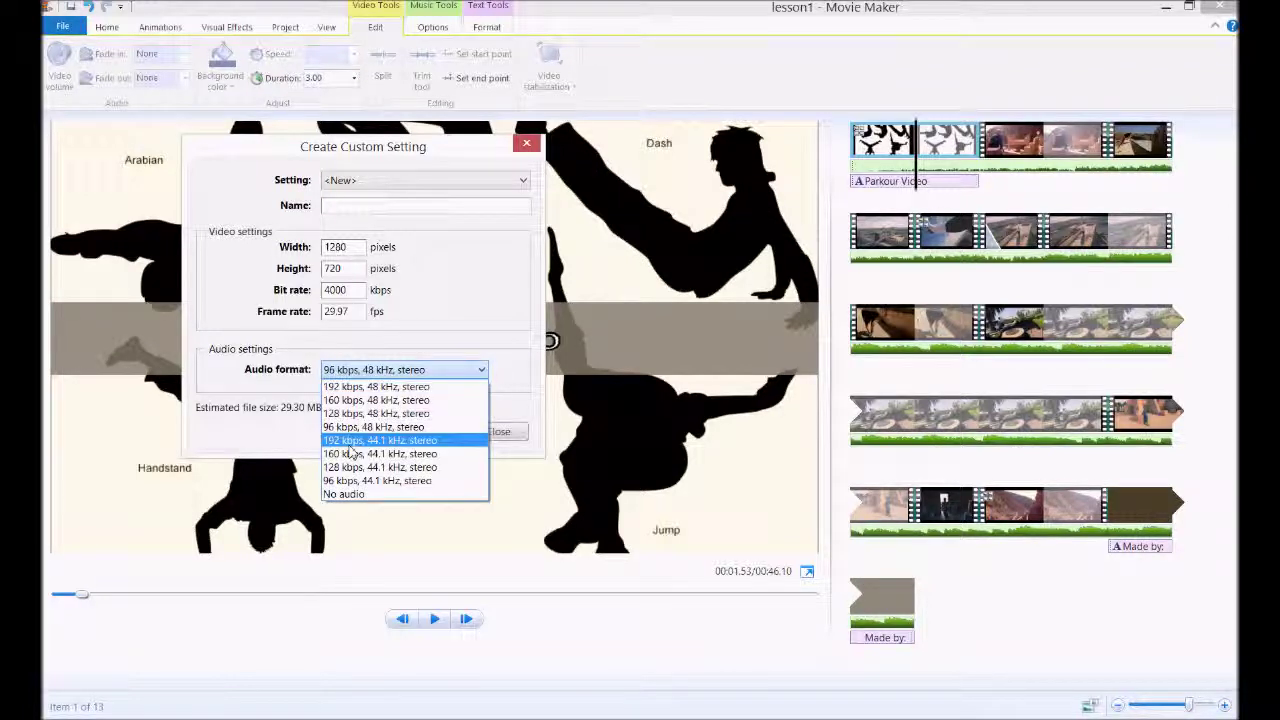
click(357, 414)
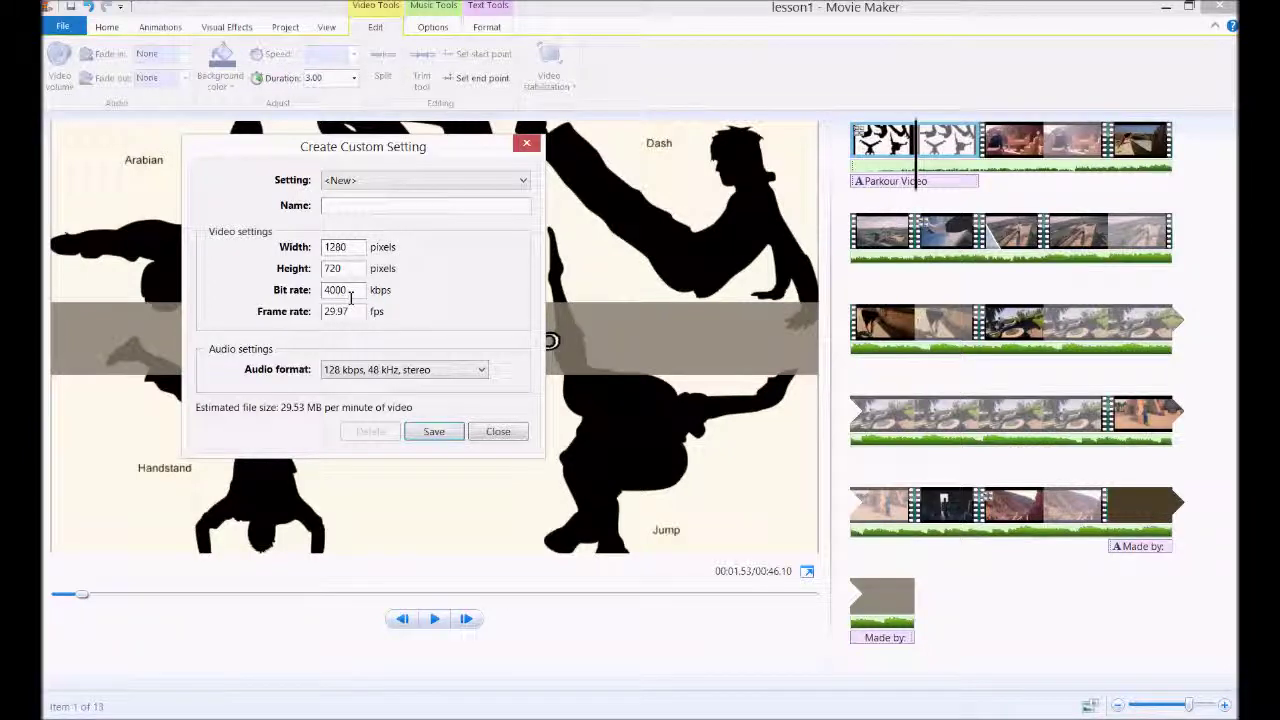
Try a video bit rate of 2000 kbps and return it to 4000 kbps
drag(354, 290, 330, 290)
click(360, 290)
drag(360, 290, 313, 290)
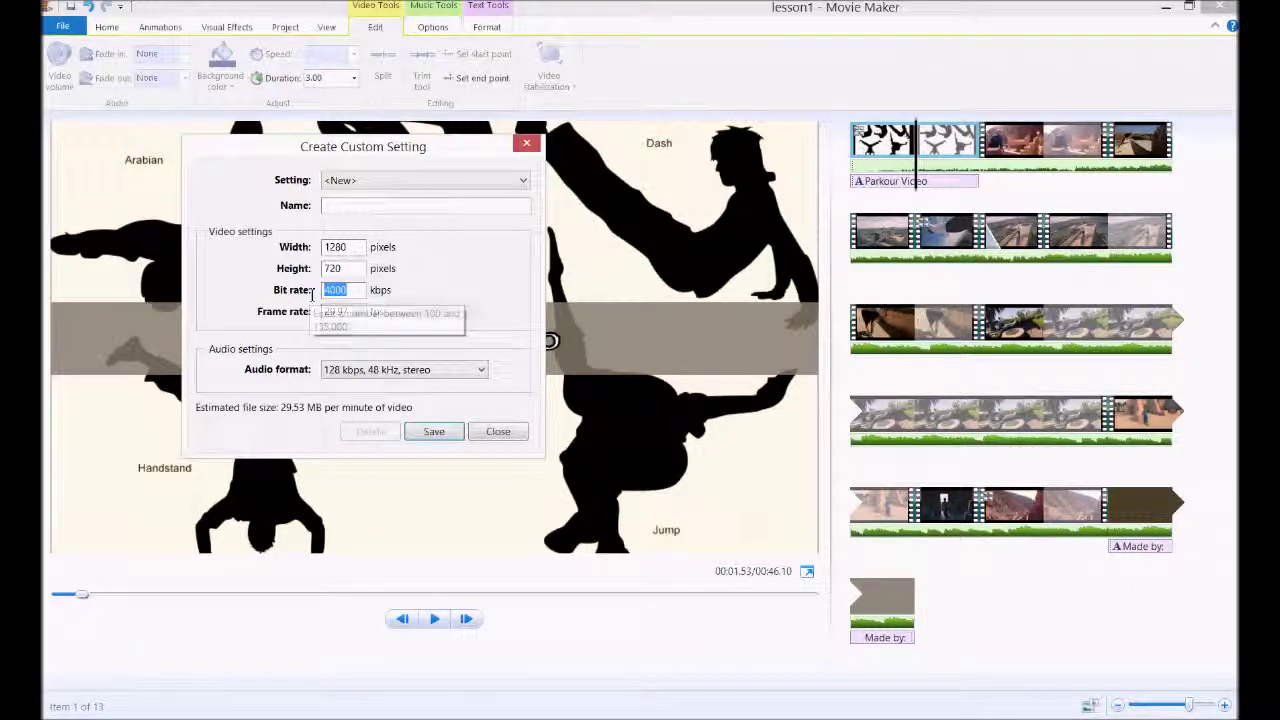
text(2000)
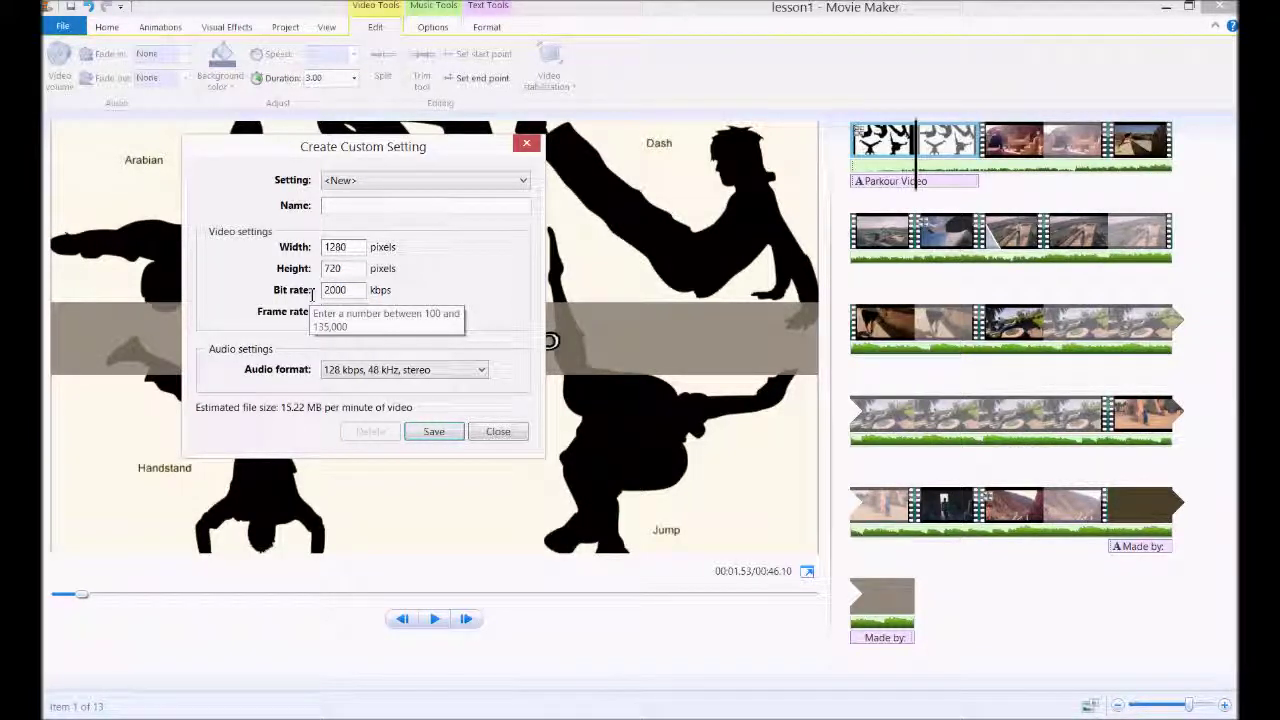
key(BackSpace)
key(BackSpace)
key(BackSpace)
key(BackSpace)
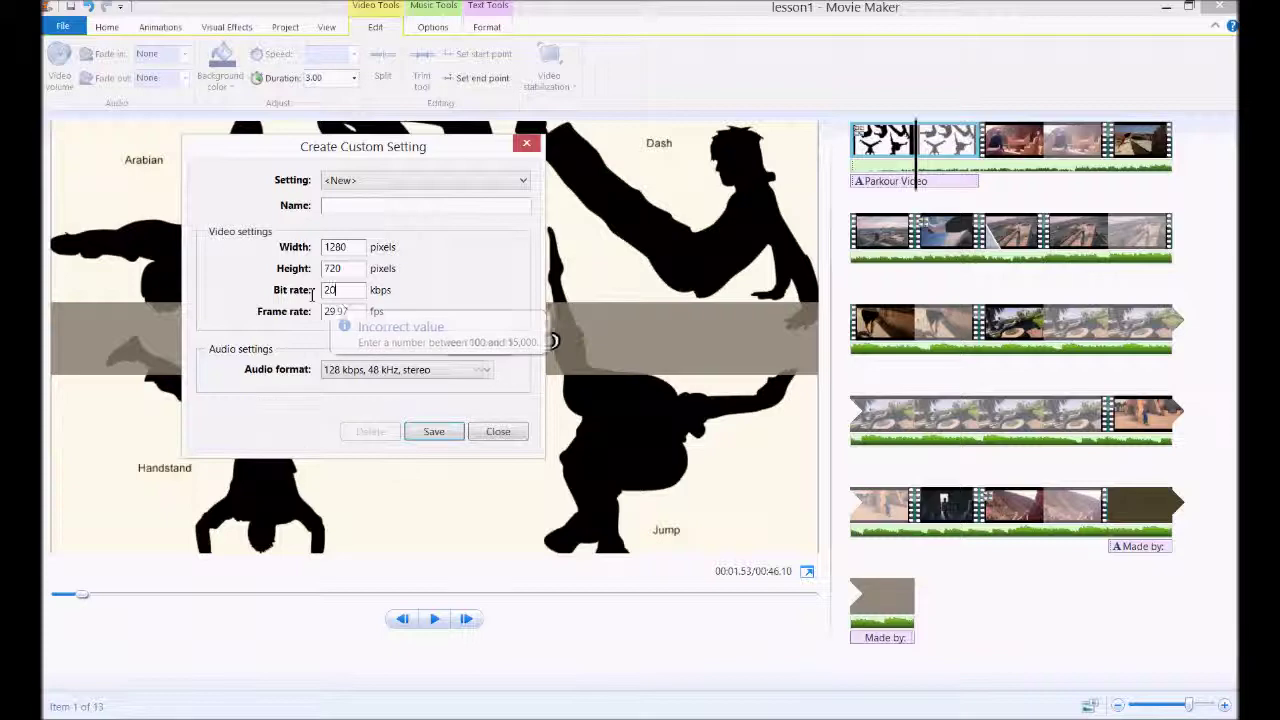
text(4000)
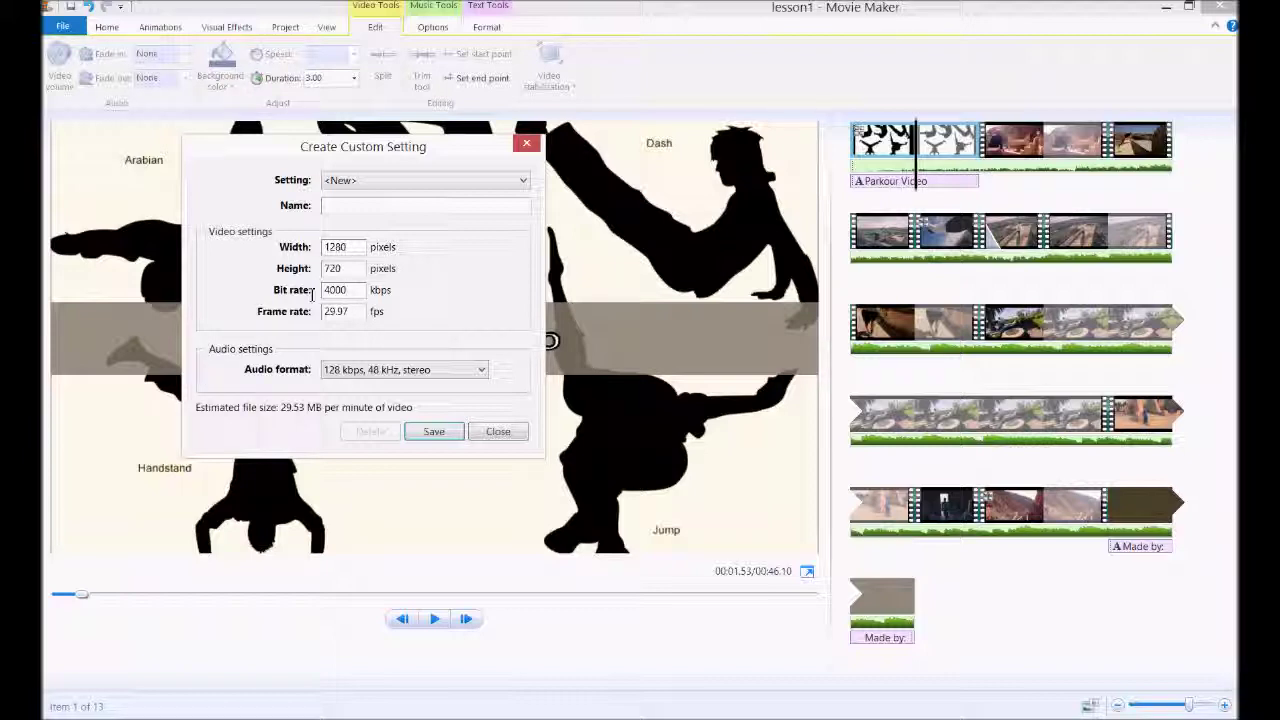
Name the custom setting "Bobs Settings" and save it as Bobs Settings.wlvs in the Video Profiles folder
click(362, 207)
text(Bobs Settings)
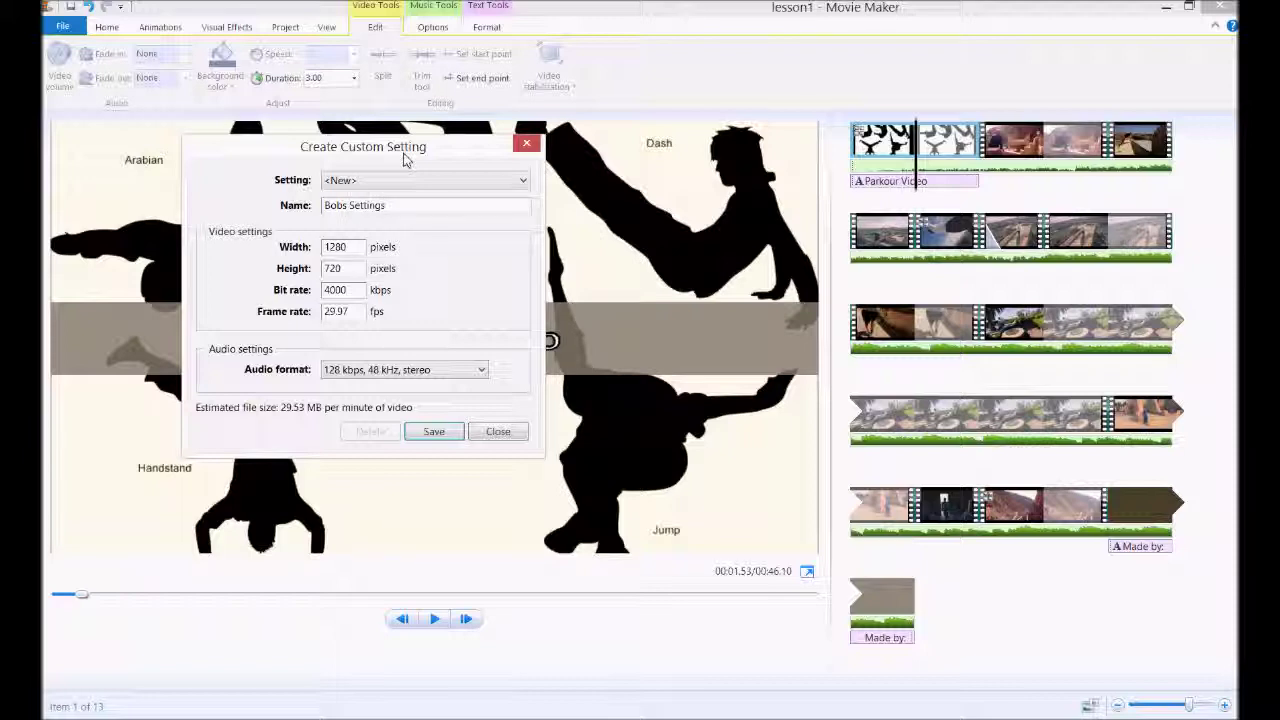
click(436, 432)
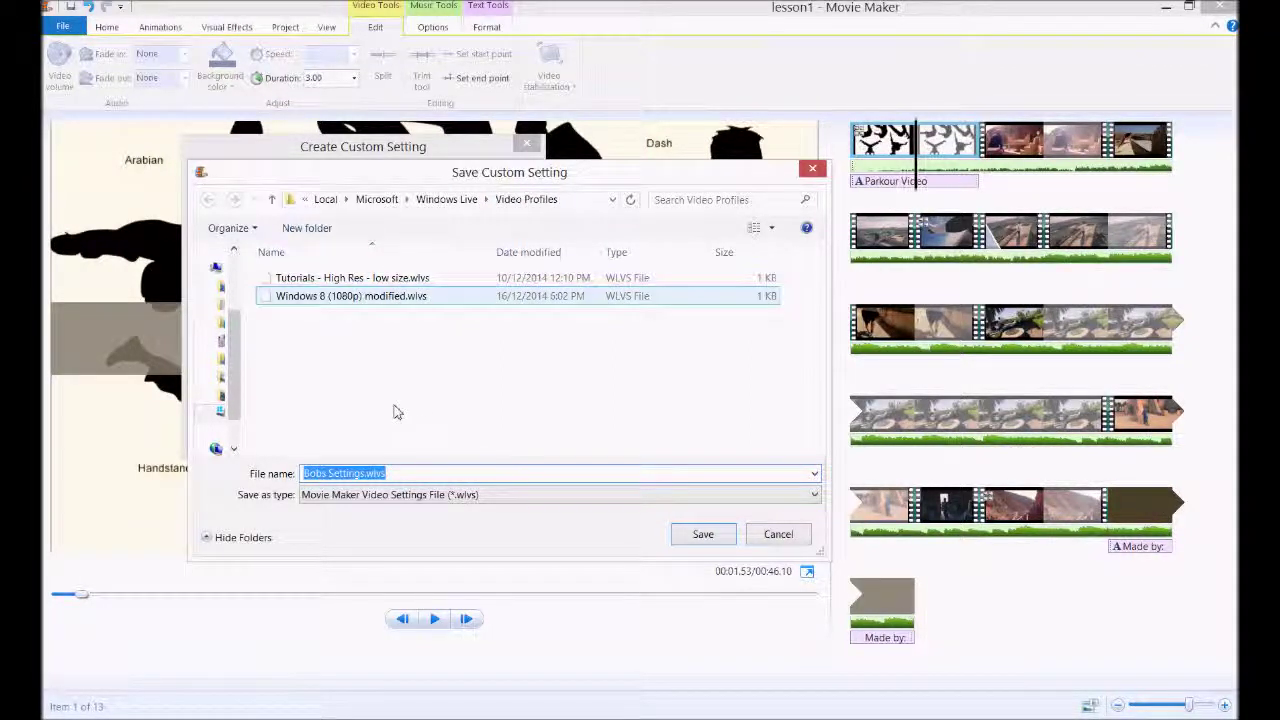
click(698, 533)
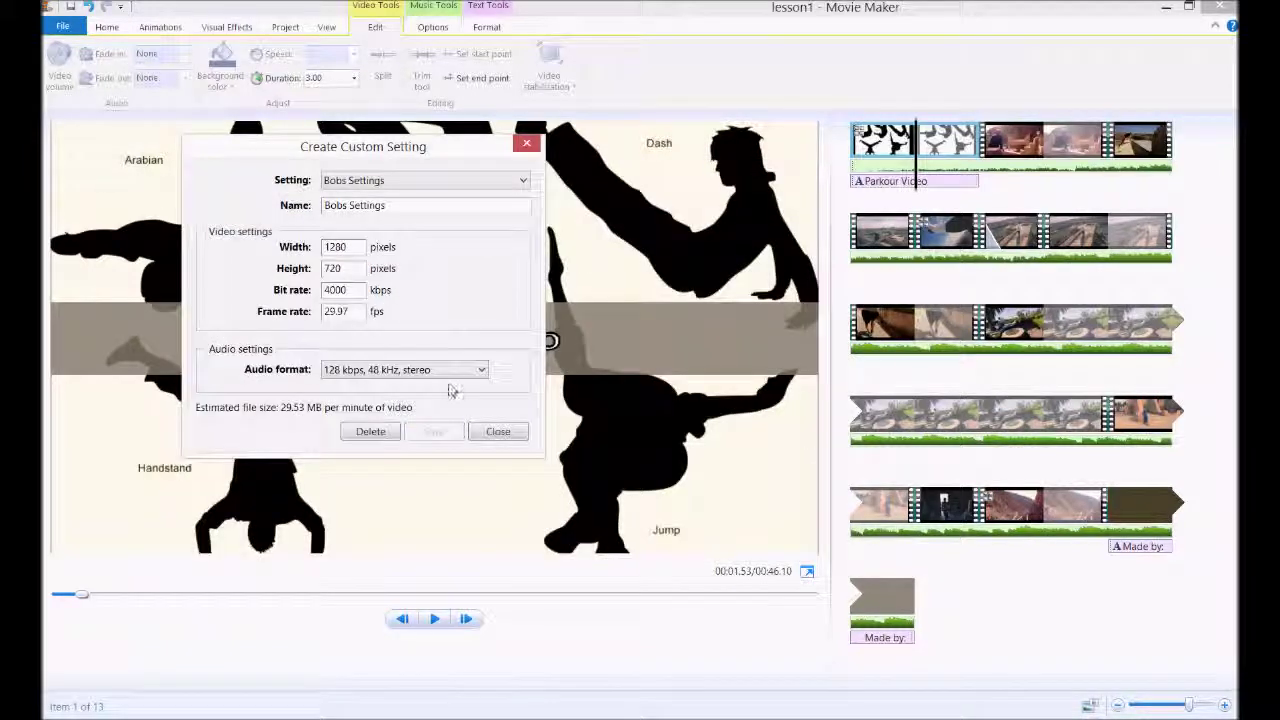
Close the custom setting dialog and start saving the movie with Bobs Settings, choosing the Desktop as the destination
click(497, 432)
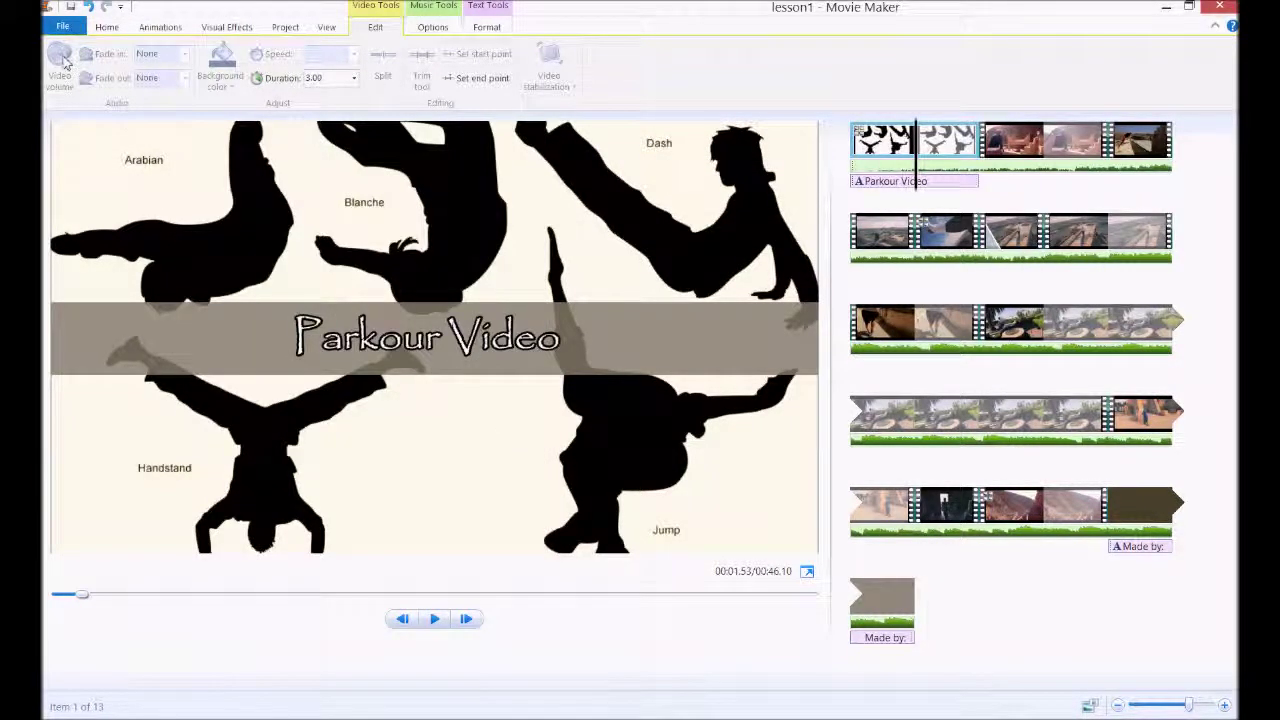
click(62, 26)
mouse_move(117, 246)
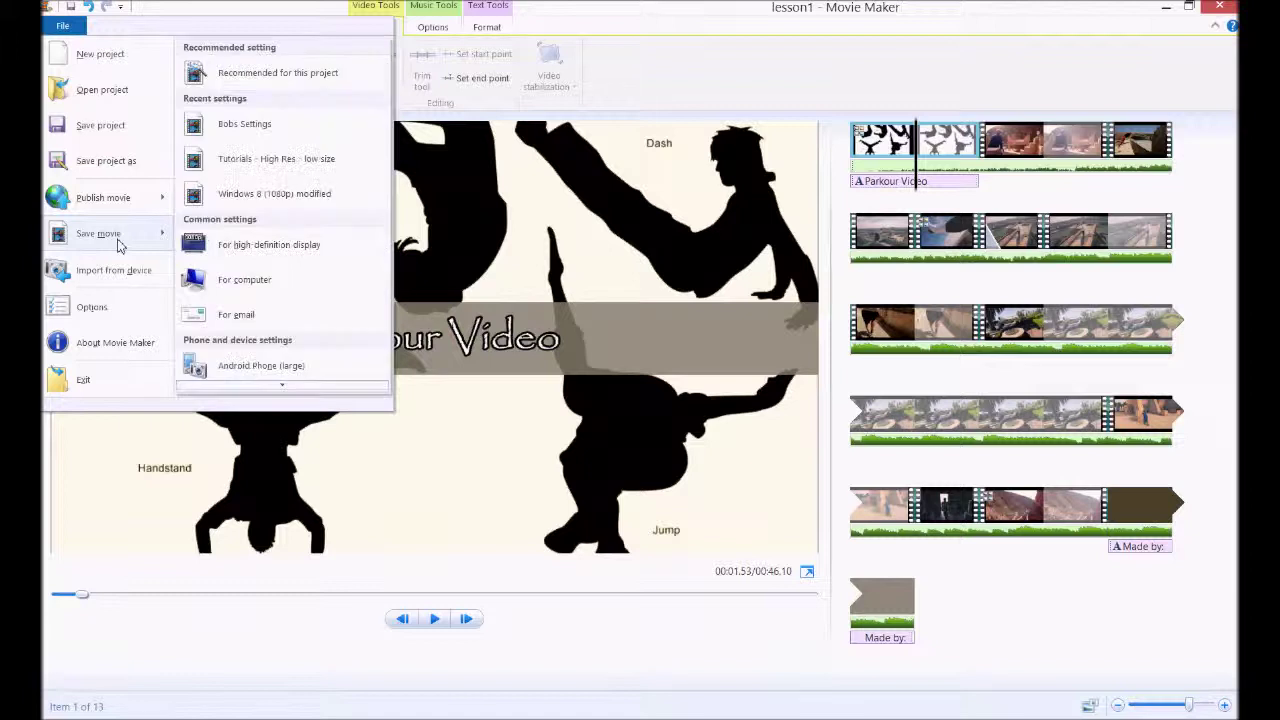
click(254, 134)
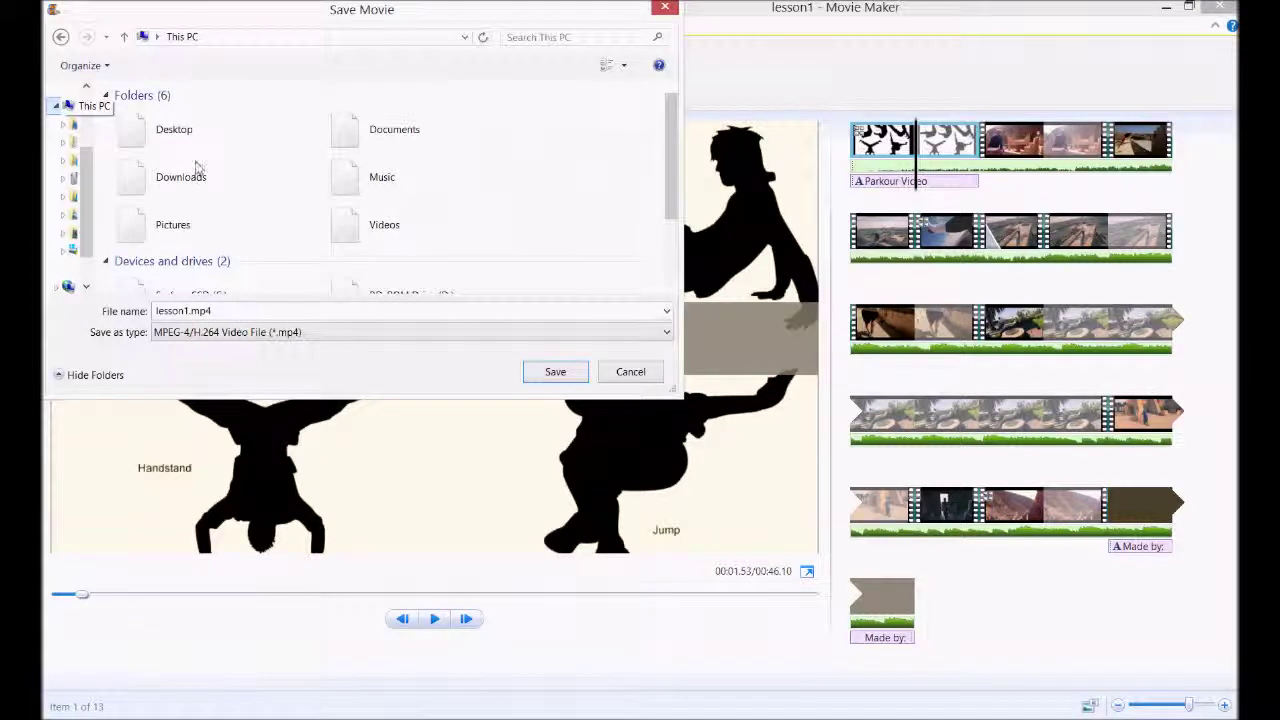
double_click(183, 134)
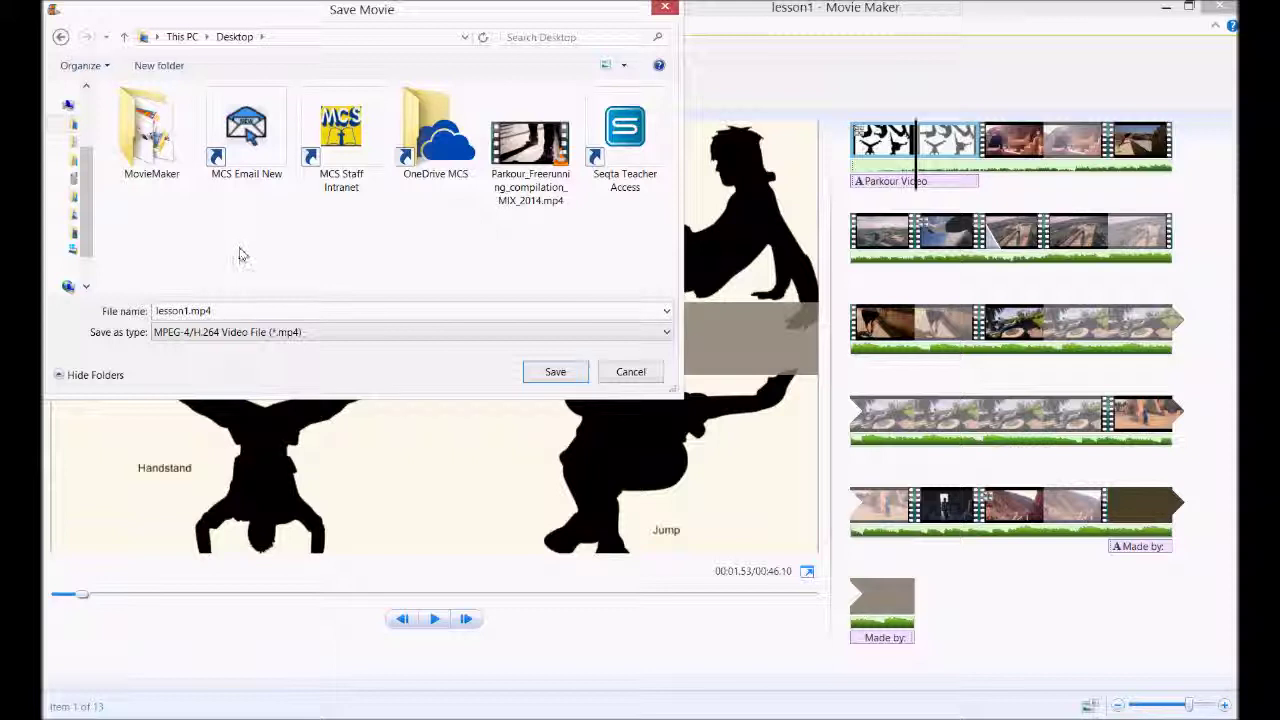
Save the movie as parkourMovie in the MPEG-4/H.264 Video File (*.mp4) format and play the finished video
double_click(245, 310)
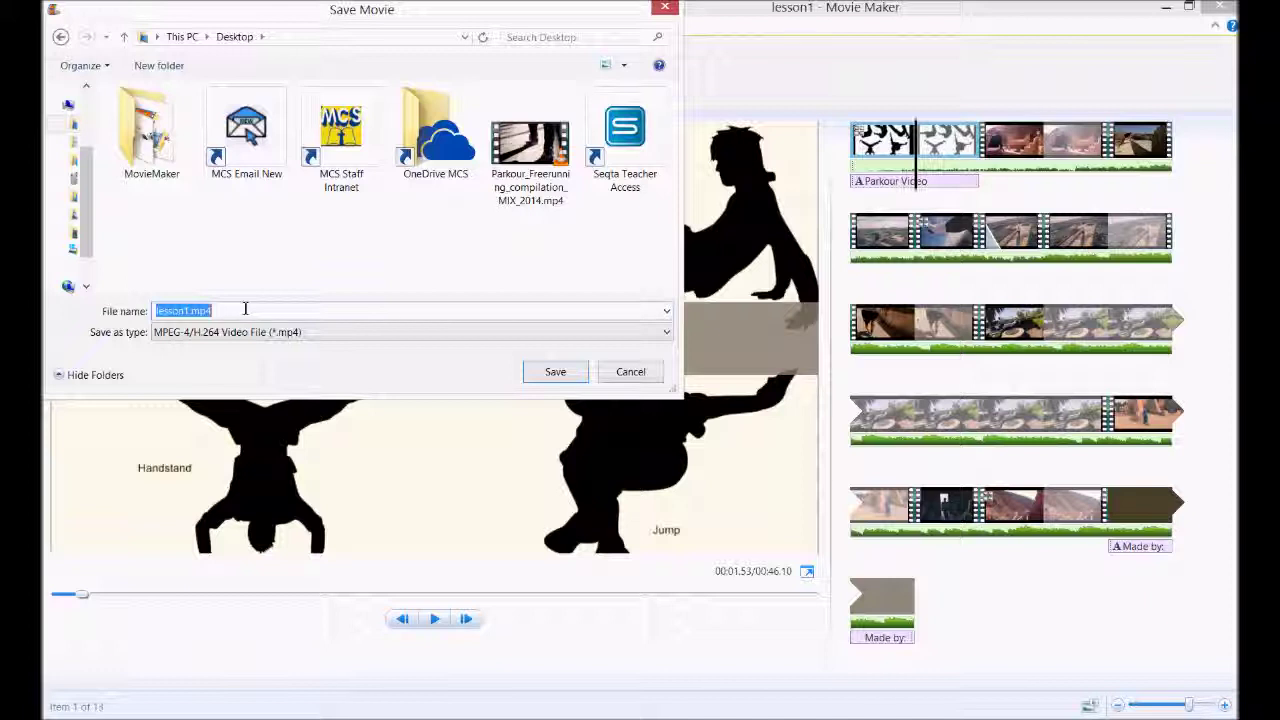
text(parkourMovie)
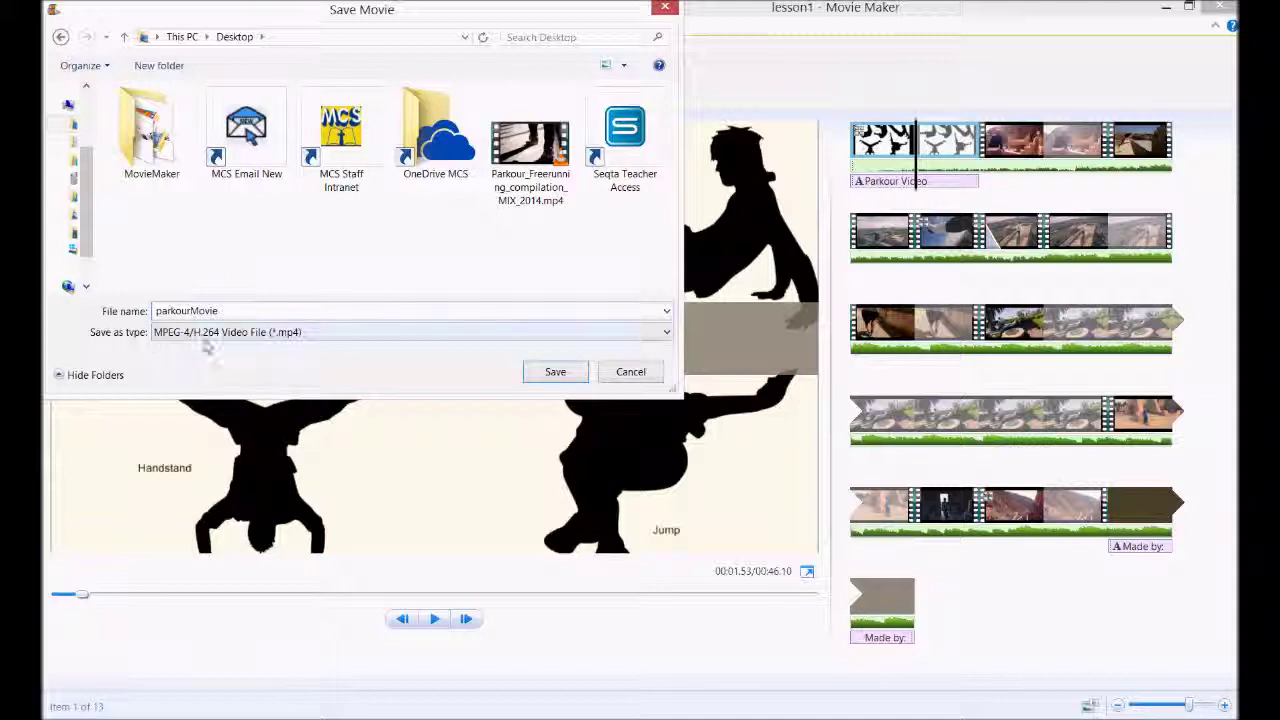
click(305, 340)
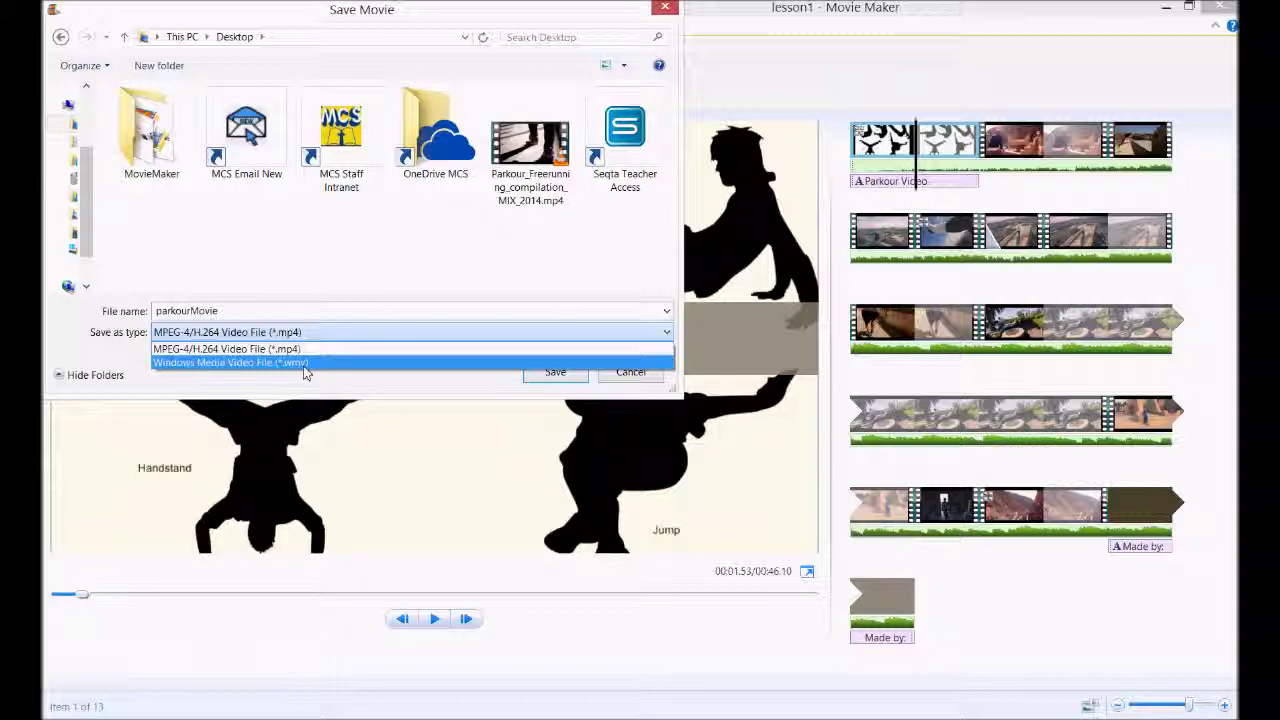
click(297, 347)
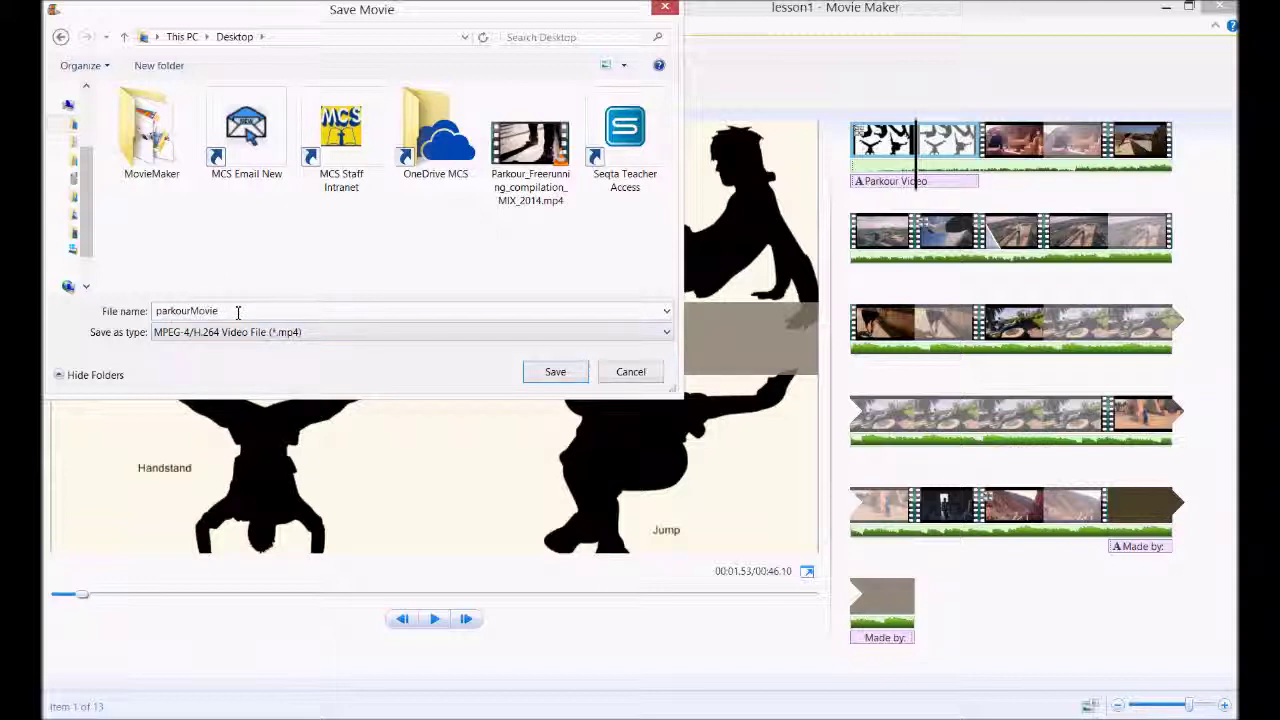
click(563, 372)
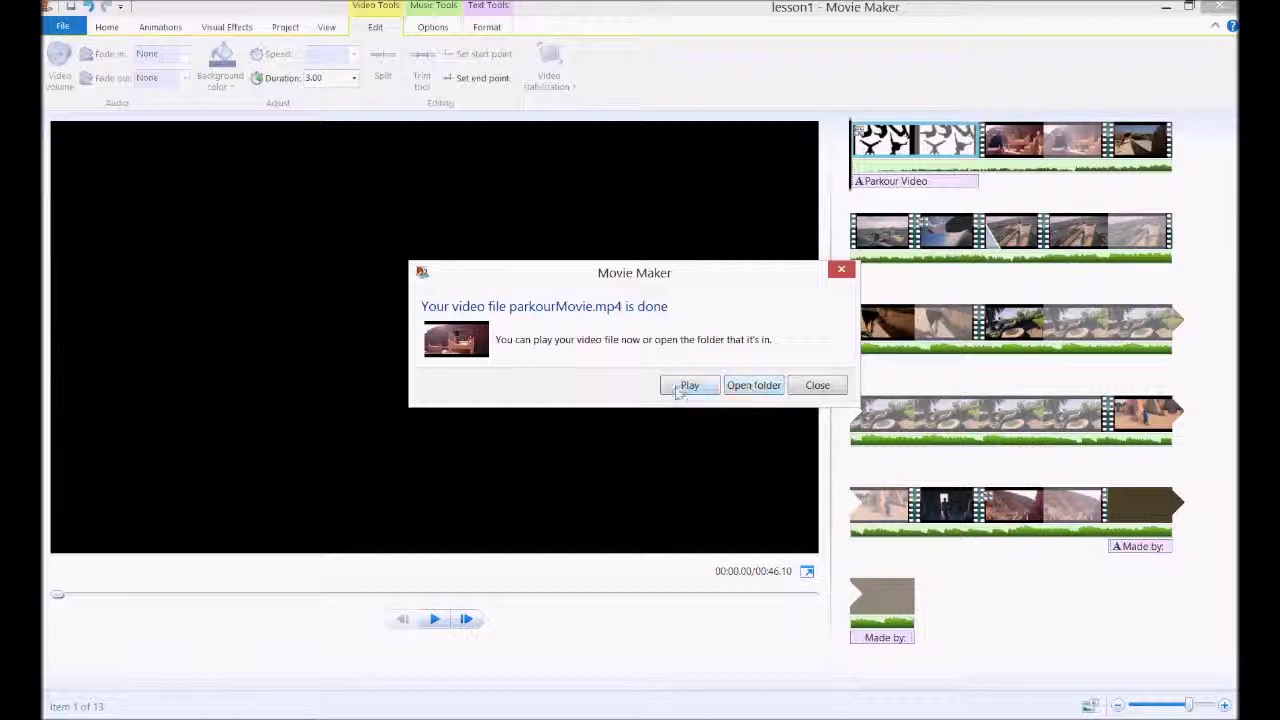
click(688, 386)
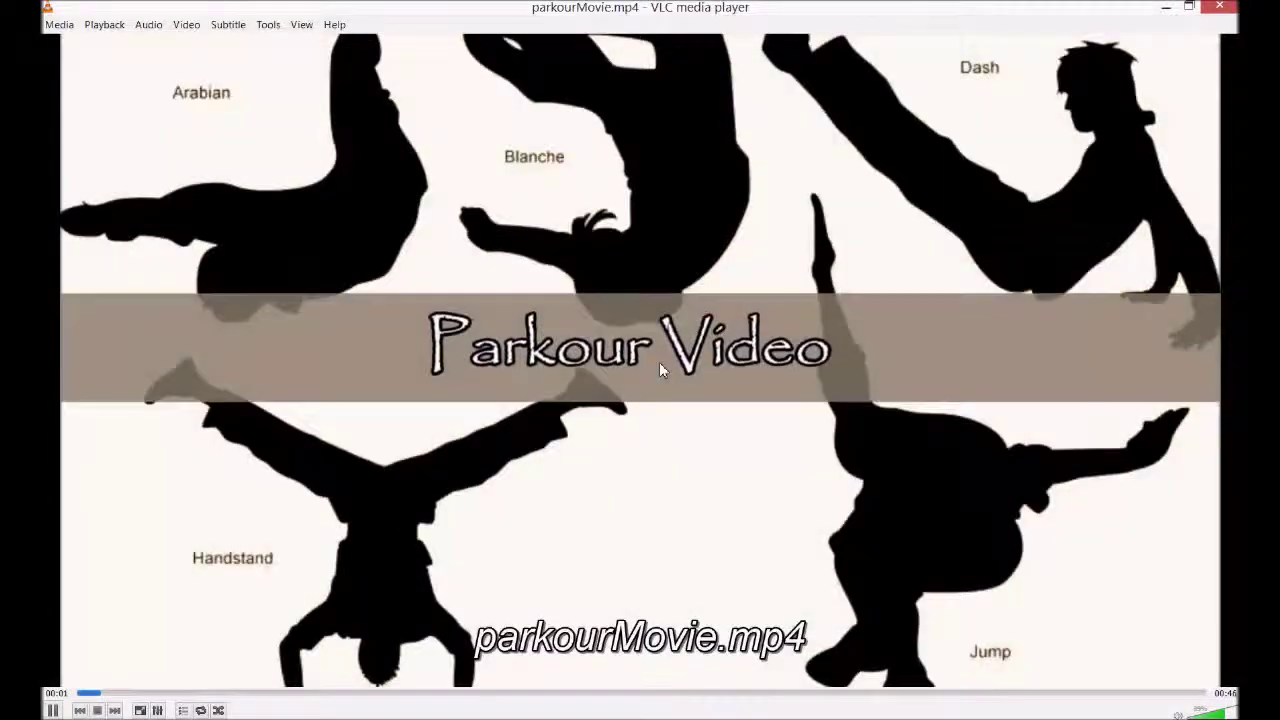